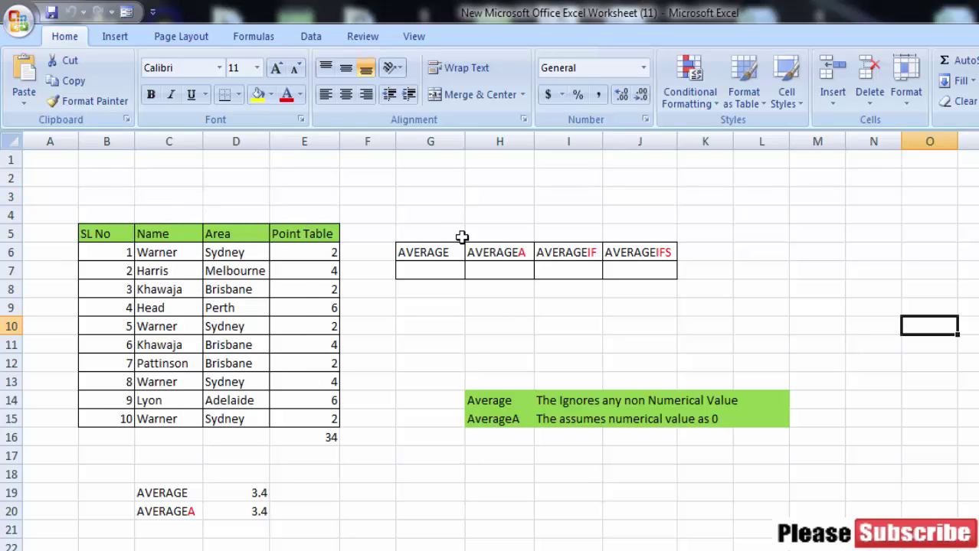
Step: Review the comparison table's AVERAGE, AVERAGEA, AVERAGEIF and AVERAGEIFS headings in G6:J6
left_click_drag(387, 215, 684, 303)
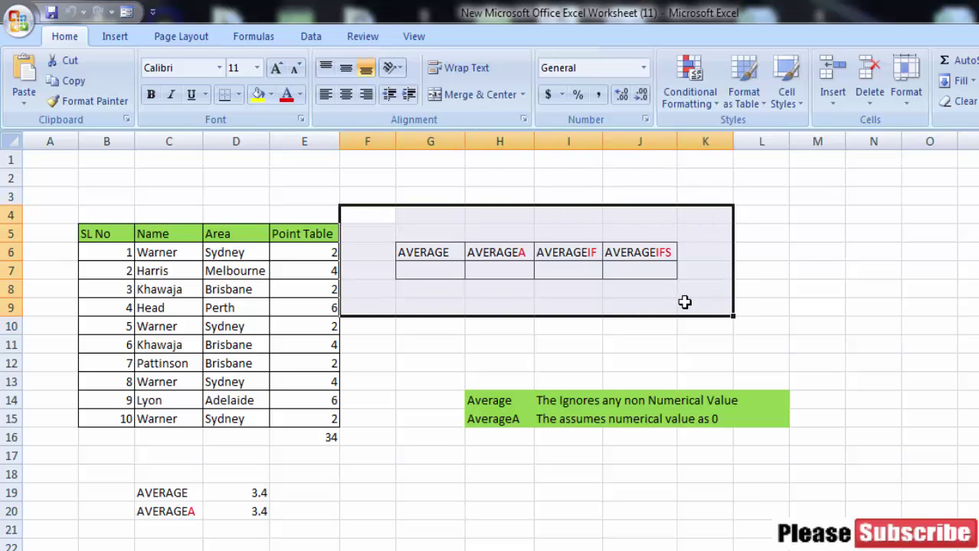
left_click(873, 331)
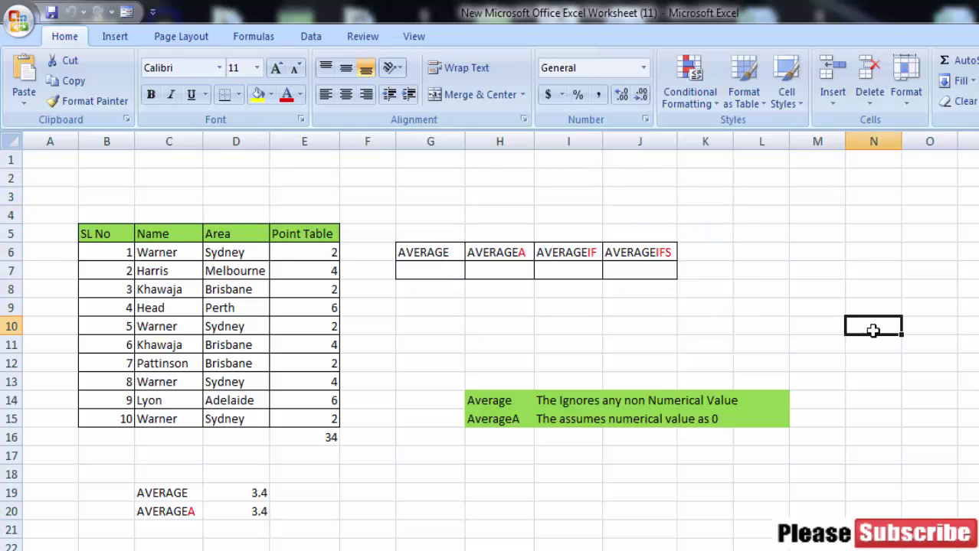
left_click(434, 252)
left_click(506, 253)
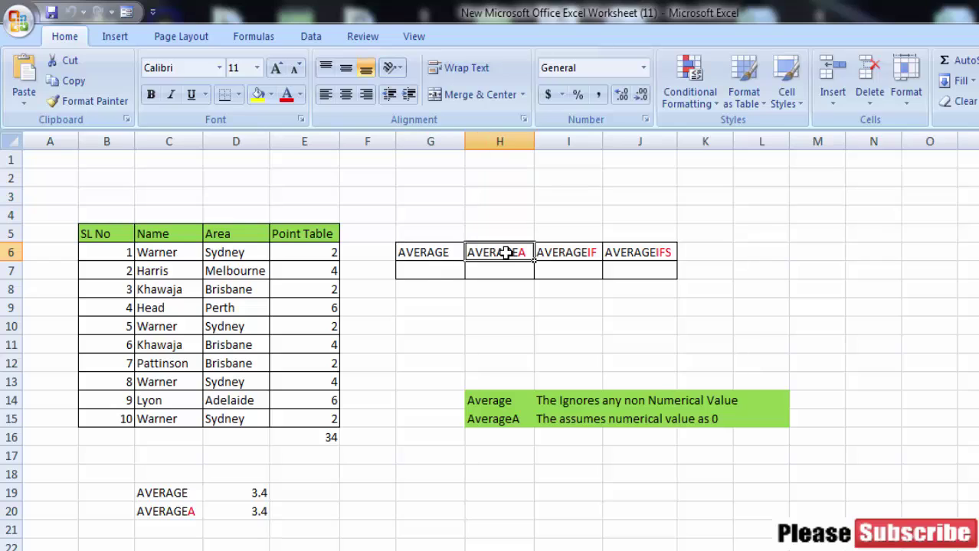
left_click(571, 258)
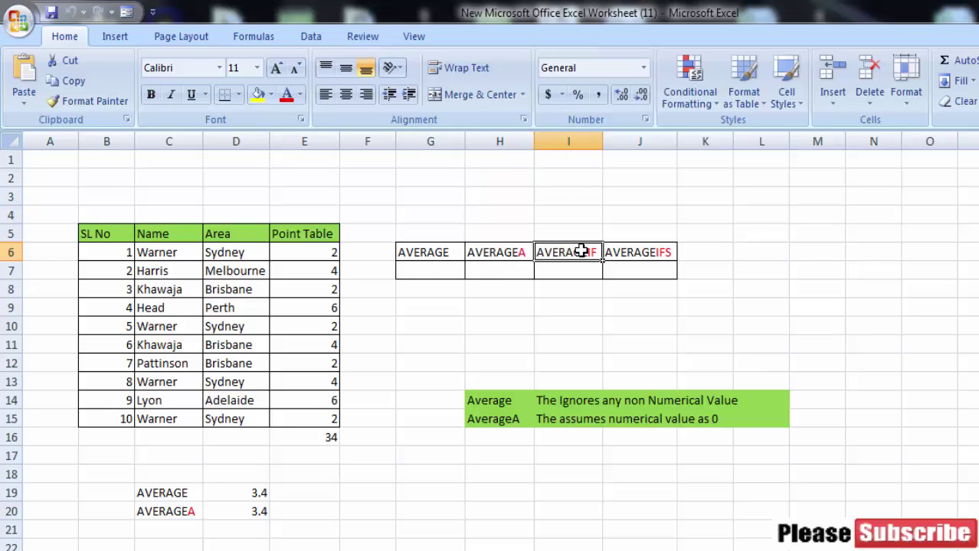
left_click(649, 259)
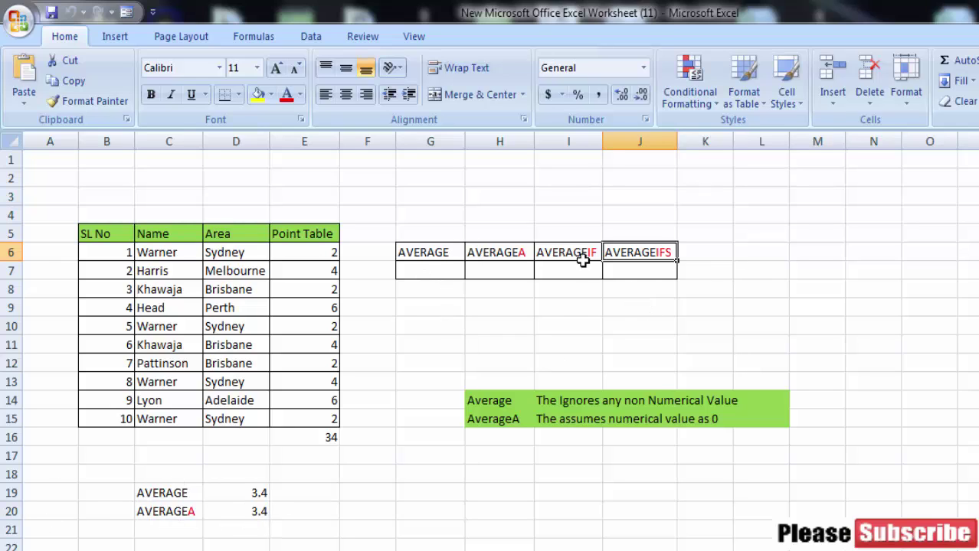
Step: Enter =AVERAGE(E6:E15) in G7
double_click(411, 272)
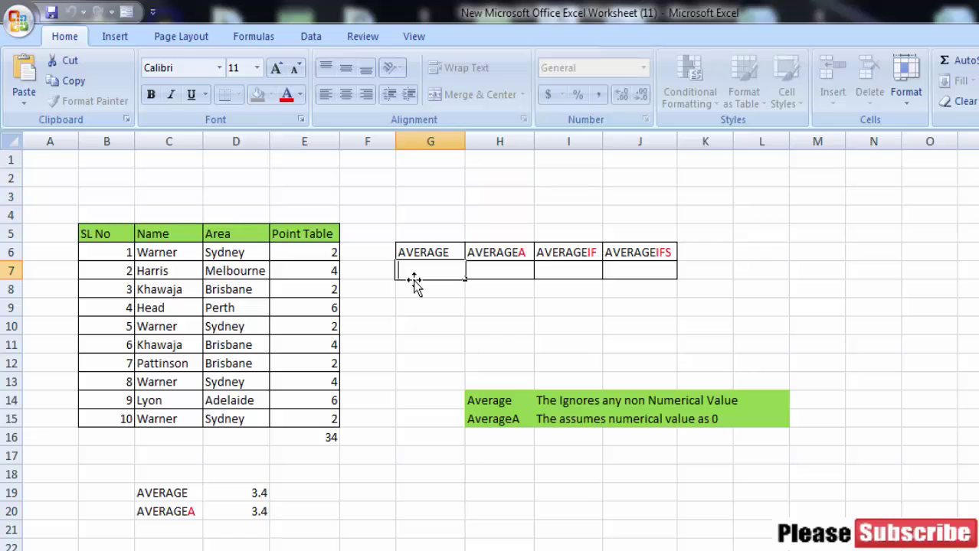
type("=A")
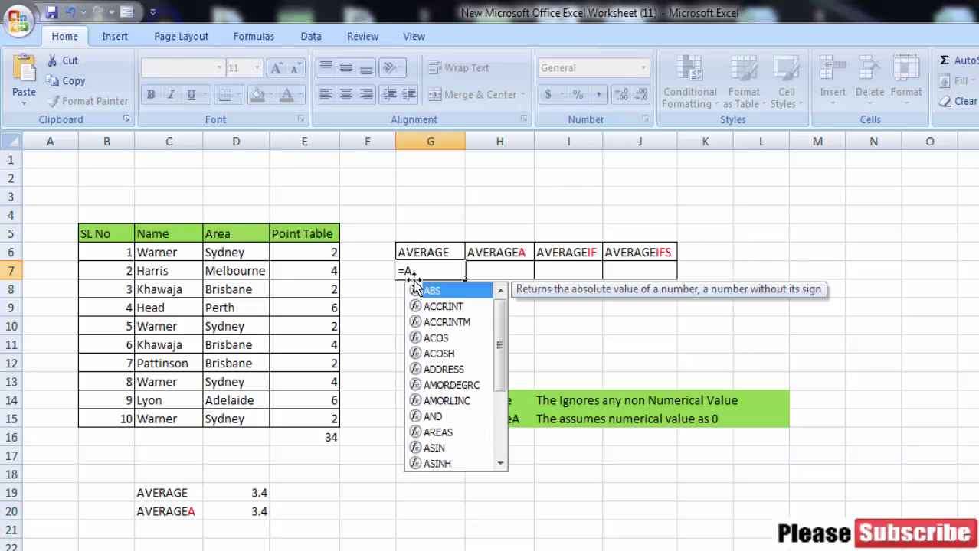
type("vera")
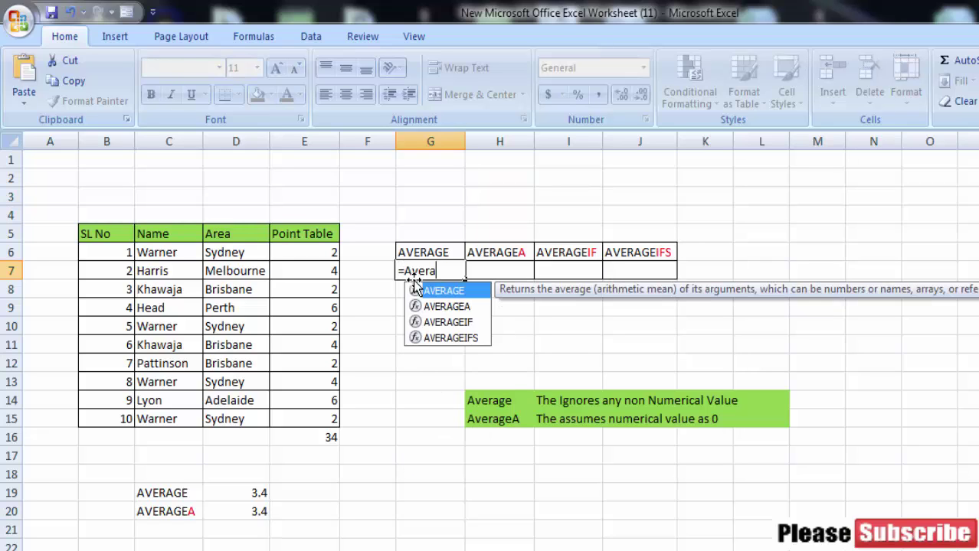
type("ge")
type("(")
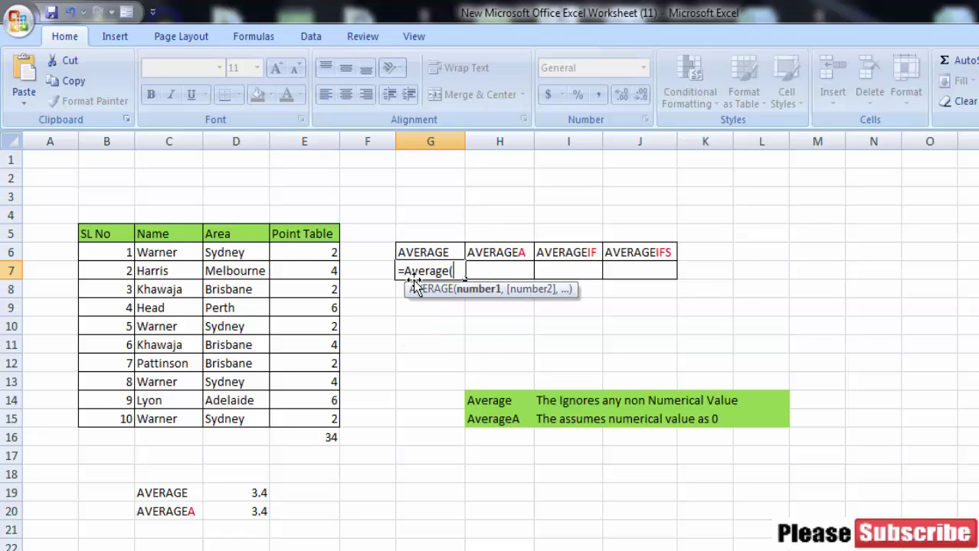
left_click_drag(286, 249, 319, 418)
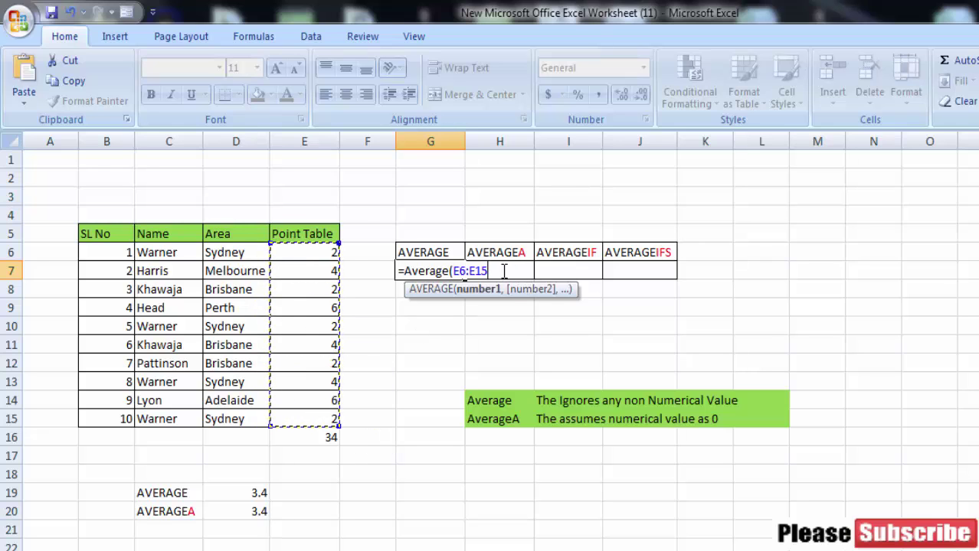
type(")")
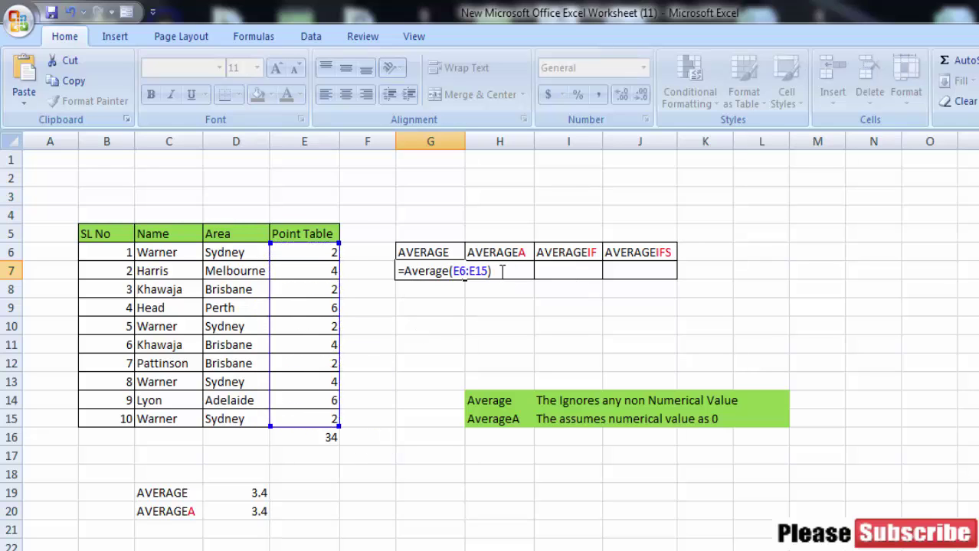
key("Return")
Step: Compare G7's 3.4 with the earlier results in D19 and D20 and review its formula
left_click(451, 270)
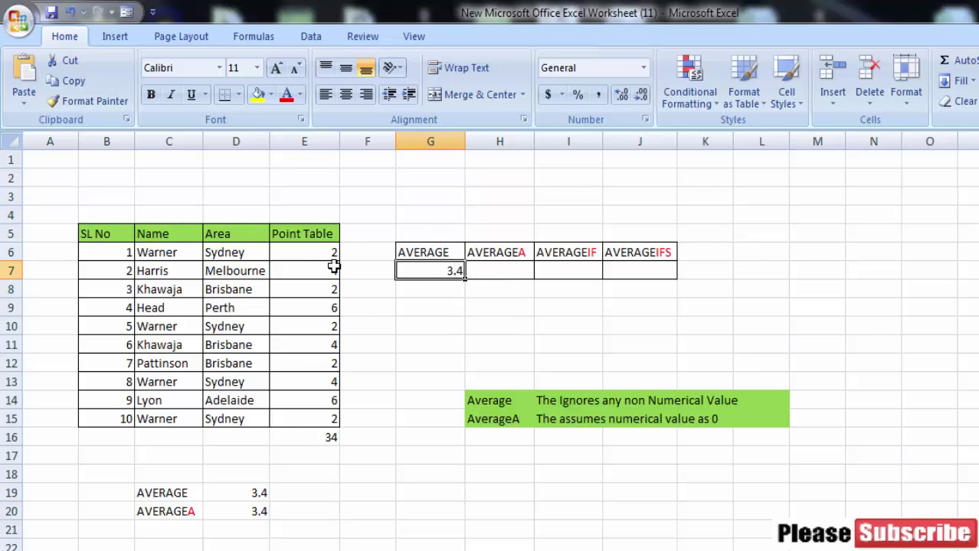
left_click(258, 495)
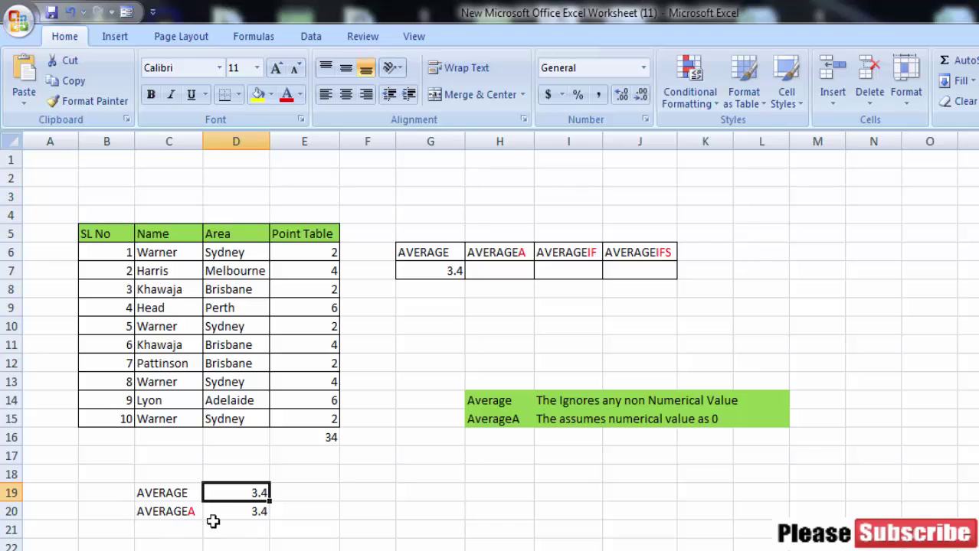
left_click(254, 512)
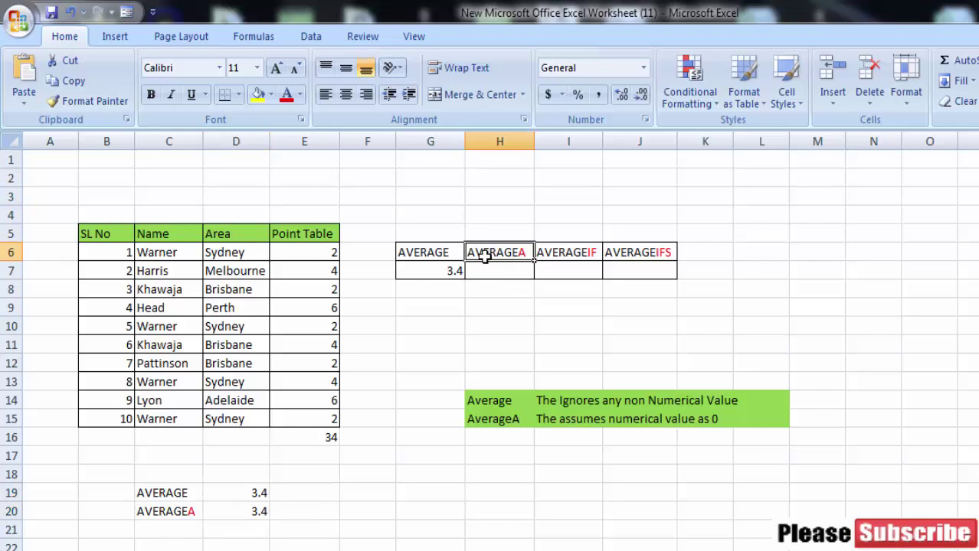
left_click(429, 268)
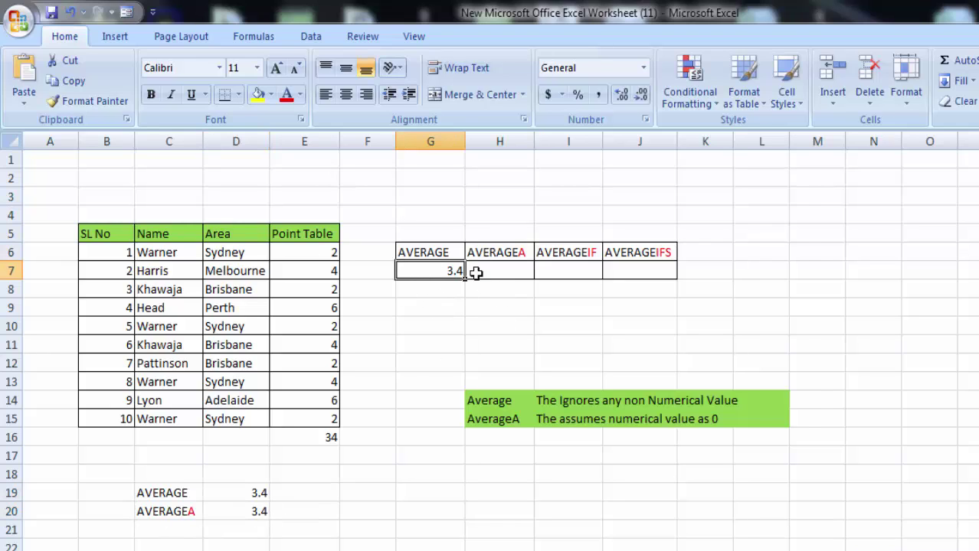
double_click(448, 272)
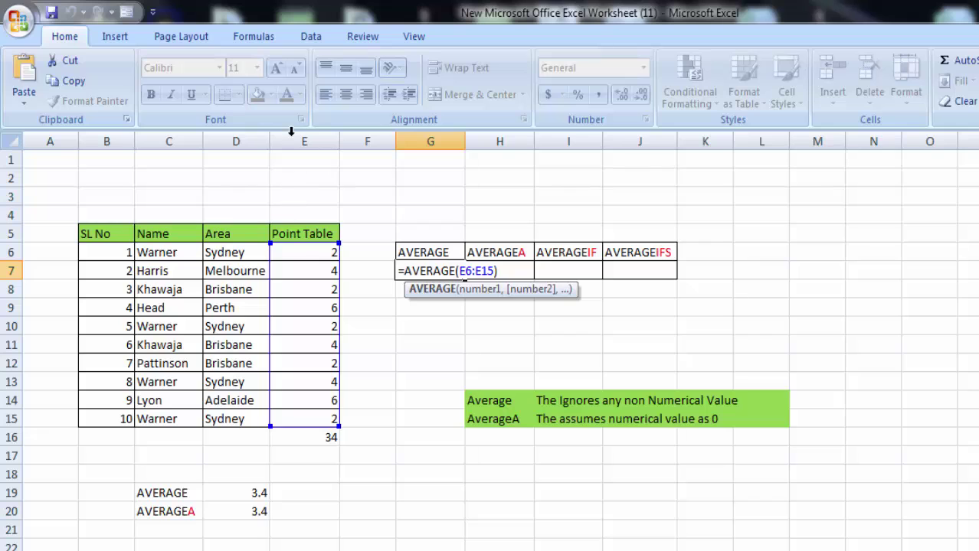
left_click(672, 350)
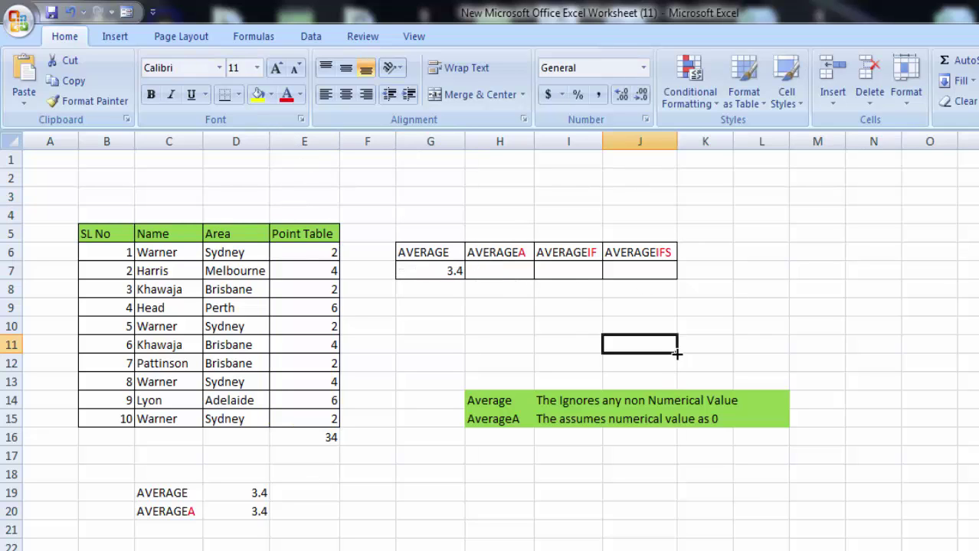
Step: Enter =AVERAGEA(E6:E15) in H7
double_click(492, 270)
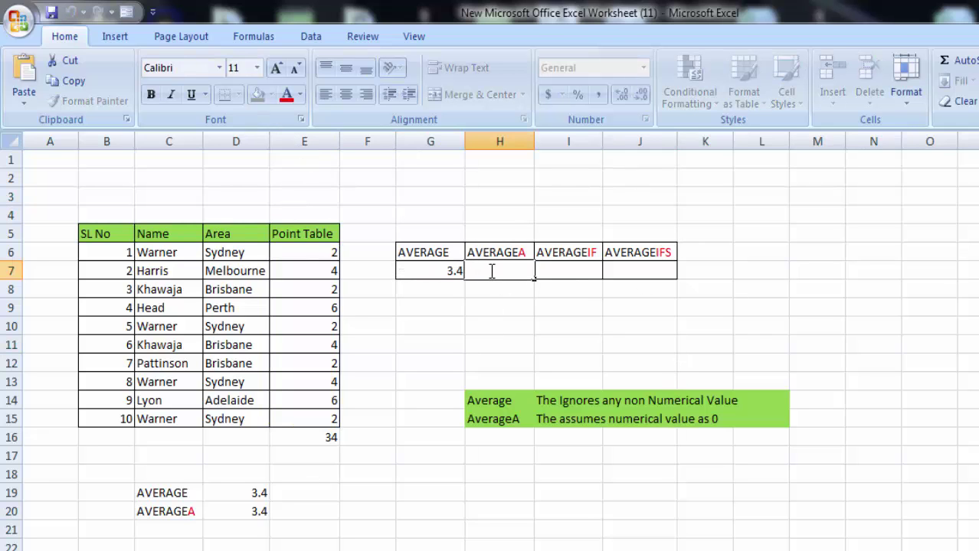
type("=A")
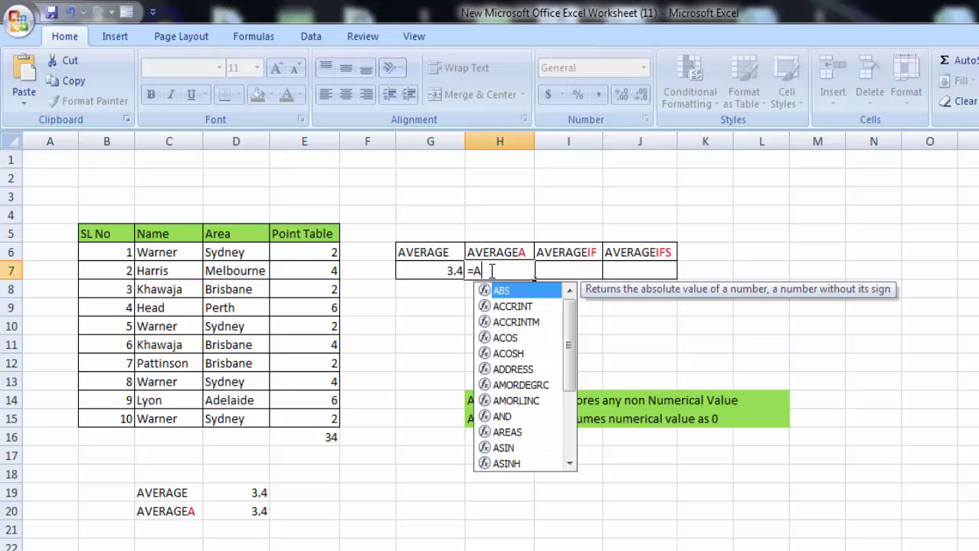
type("ve")
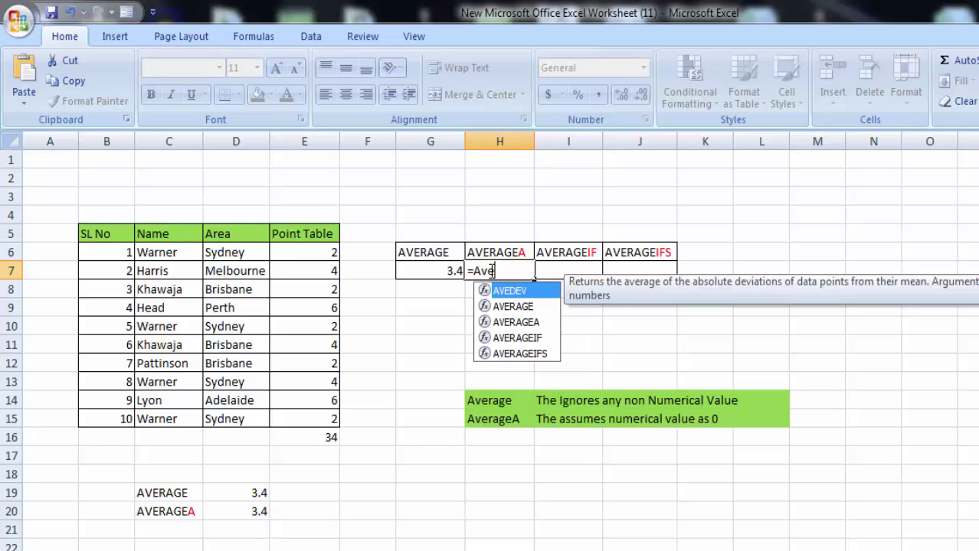
type("rage")
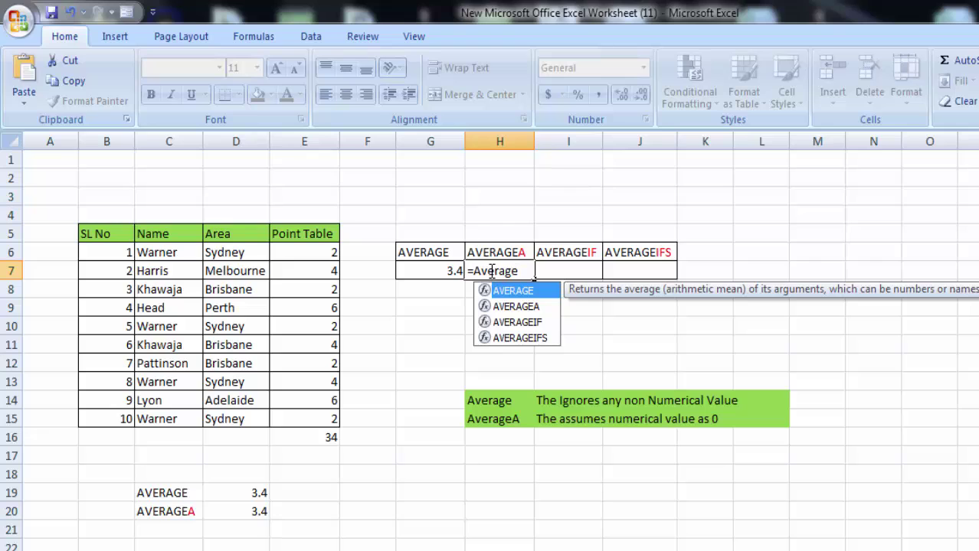
type("a")
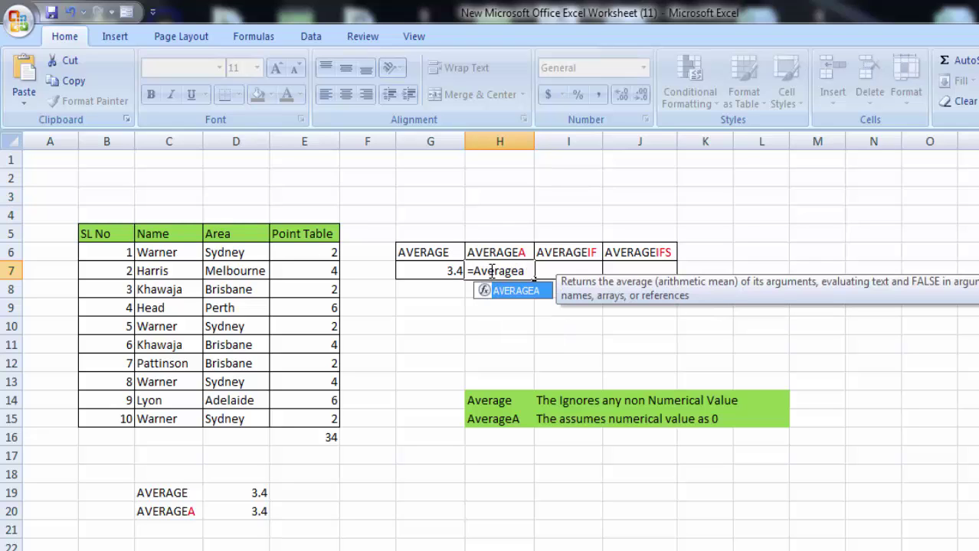
type("(")
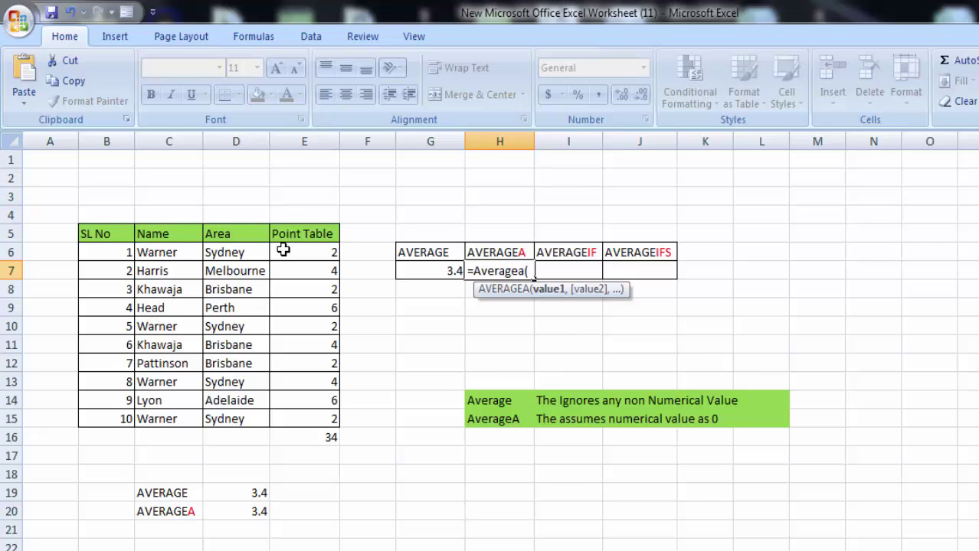
left_click_drag(283, 250, 314, 415)
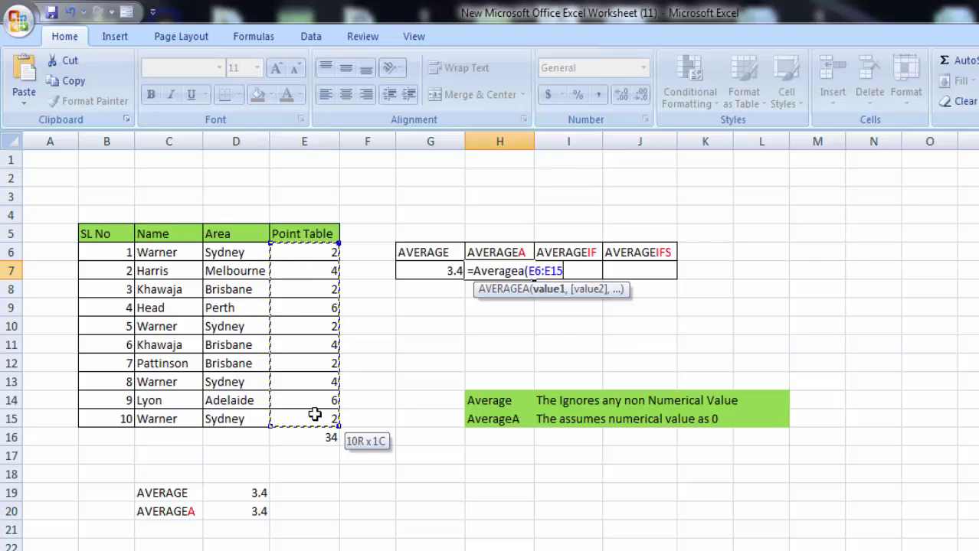
type(")")
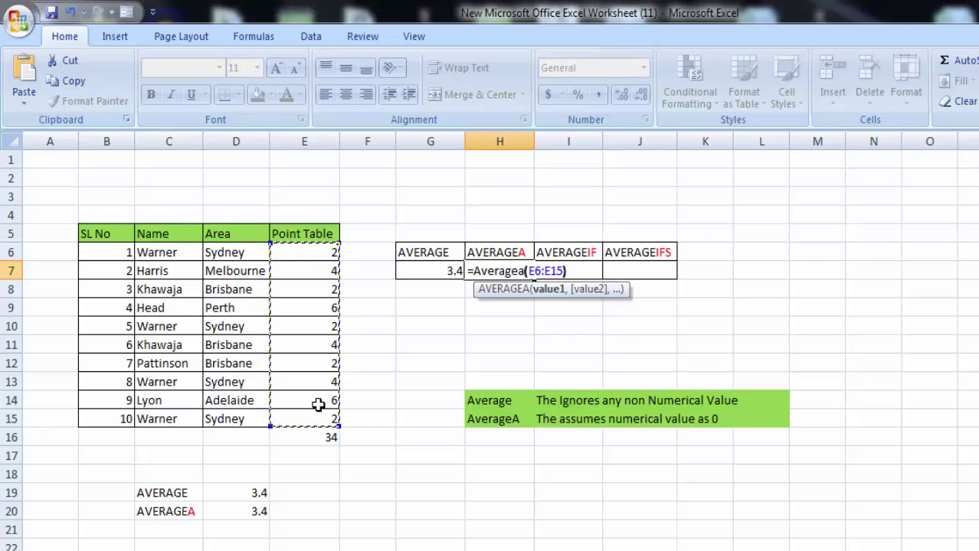
key("Return")
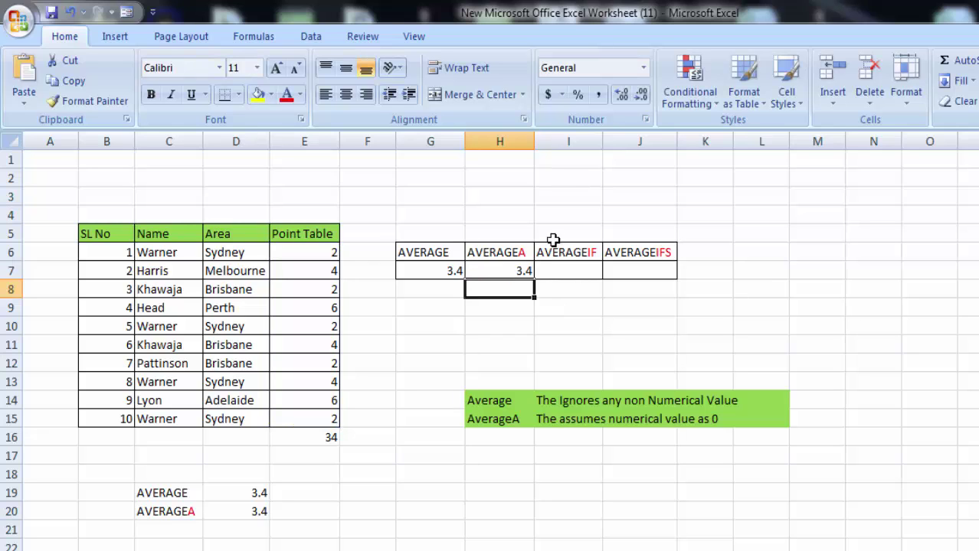
Step: Compare H7's 3.4 with G7, D19 and D20, then begin editing Harris's points in E7
left_click(521, 274)
left_click(429, 274)
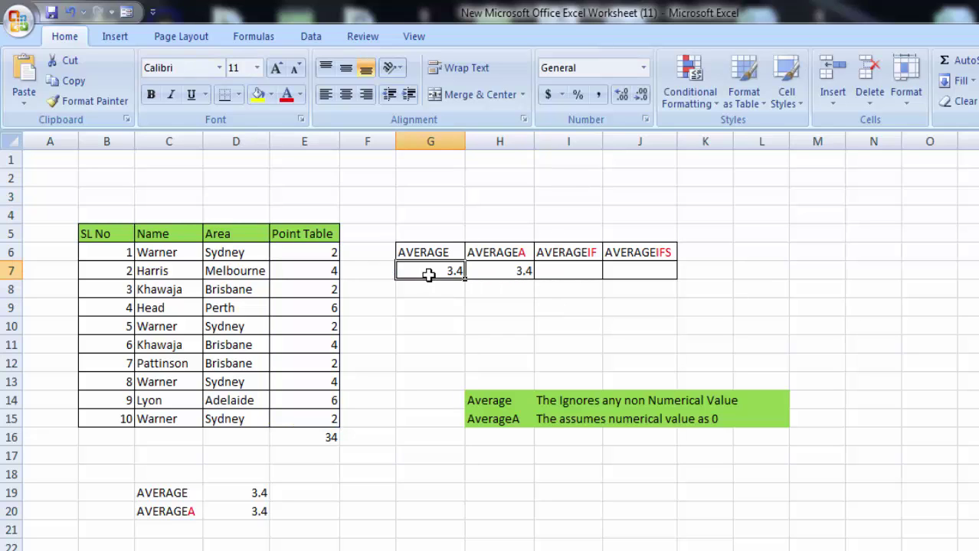
left_click(511, 275)
left_click(415, 272)
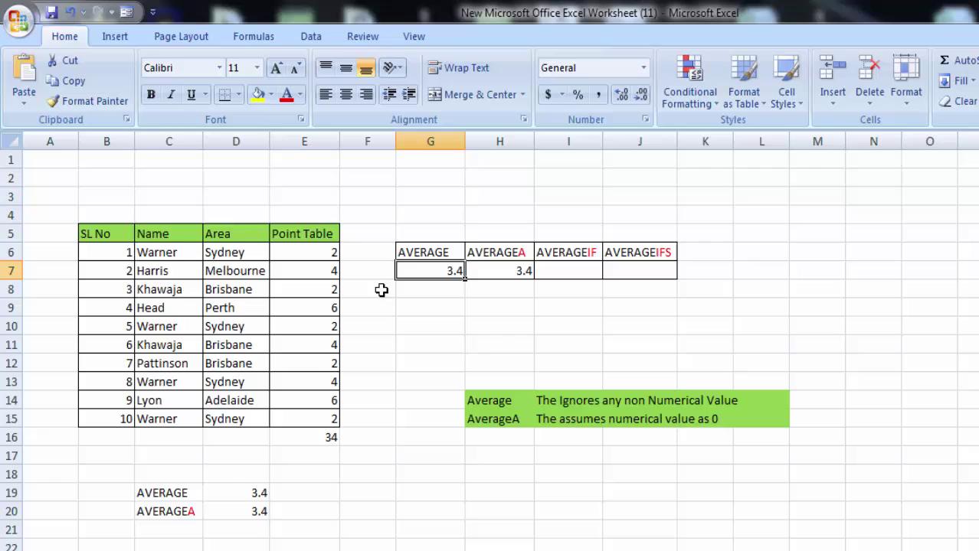
left_click(214, 493)
left_click(223, 516)
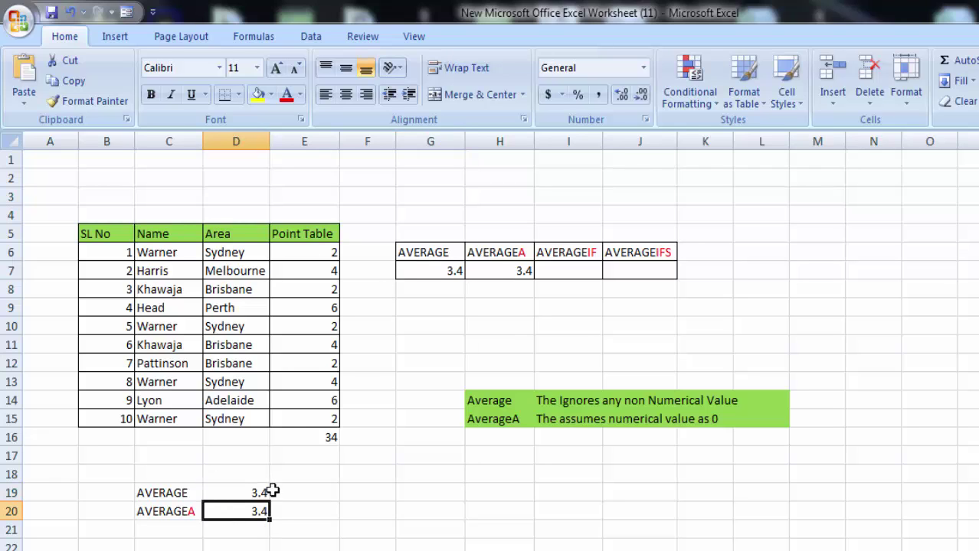
left_click(501, 270)
double_click(325, 272)
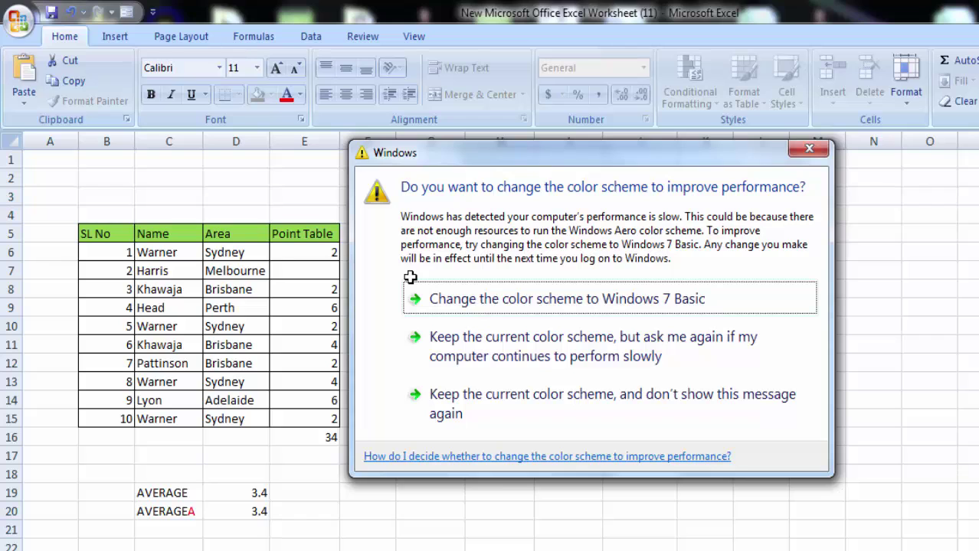
Step: Enter x as Harris's points in E7 and compare AVERAGE 3.33333333 with AVERAGEA 3
left_click(805, 153)
type("x")
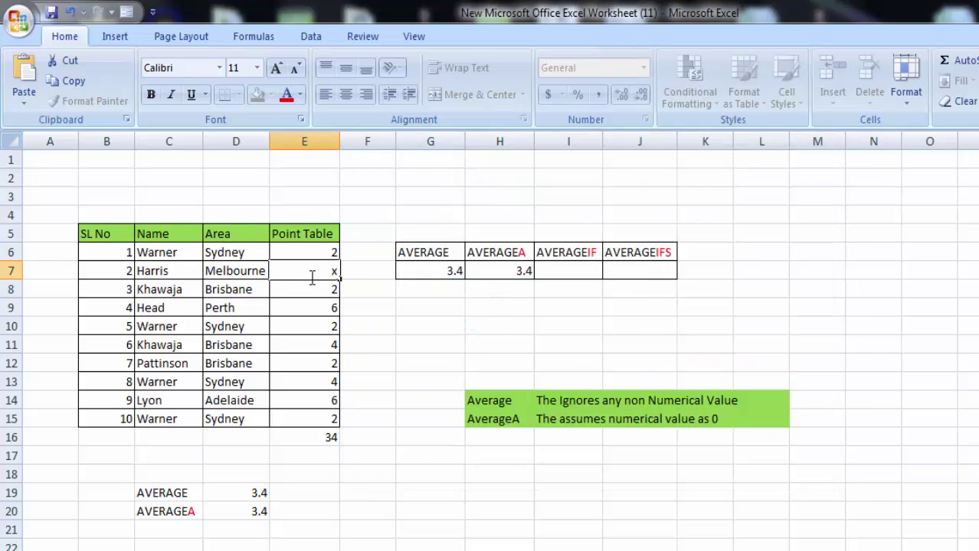
key("Return")
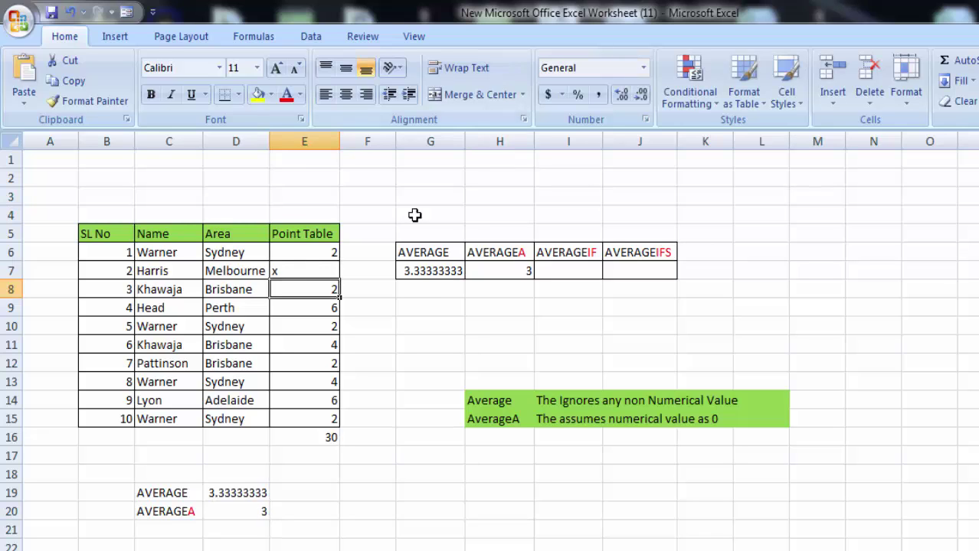
left_click(441, 275)
left_click(521, 273)
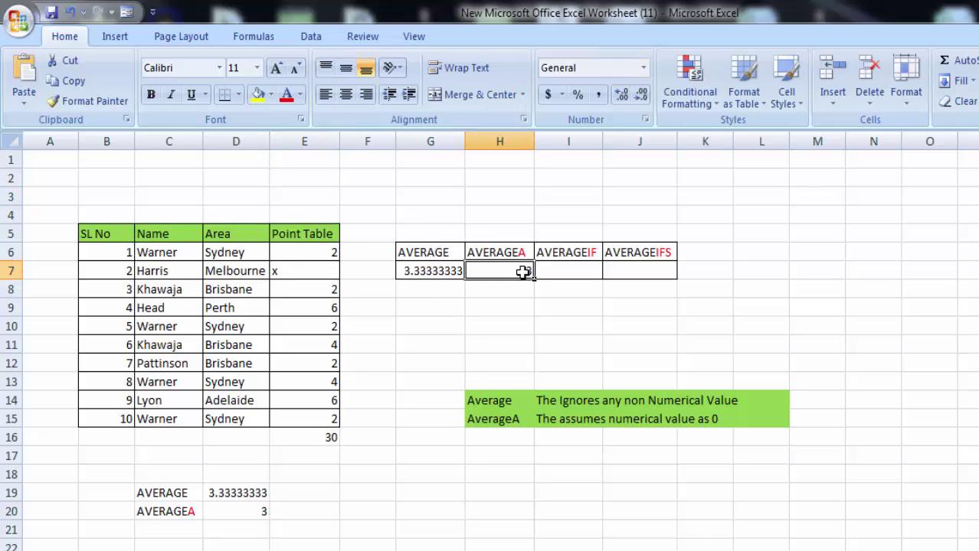
left_click(211, 487)
left_click(258, 513)
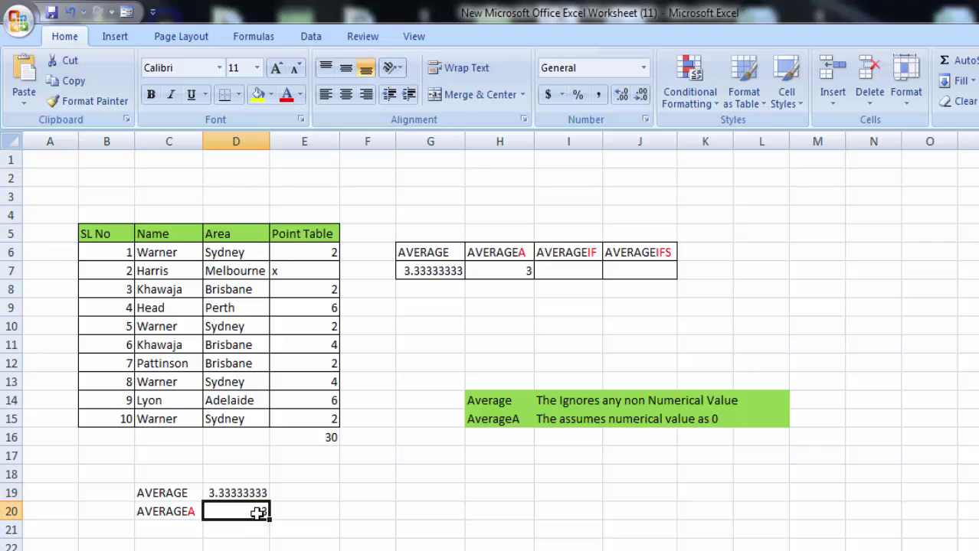
left_click(256, 494)
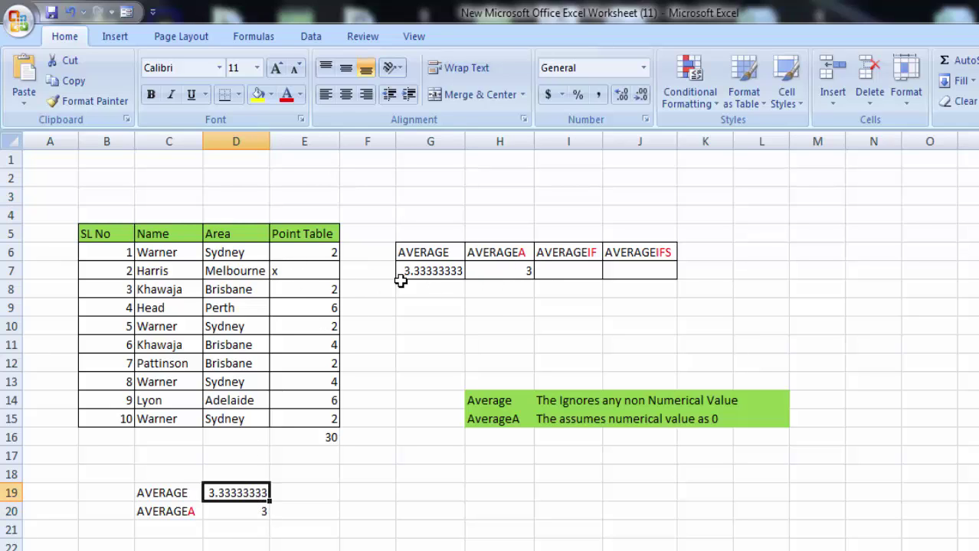
Step: Change Harris's points in E7 to 0 and compare the AVERAGE and AVERAGEA results
double_click(313, 273)
type("0")
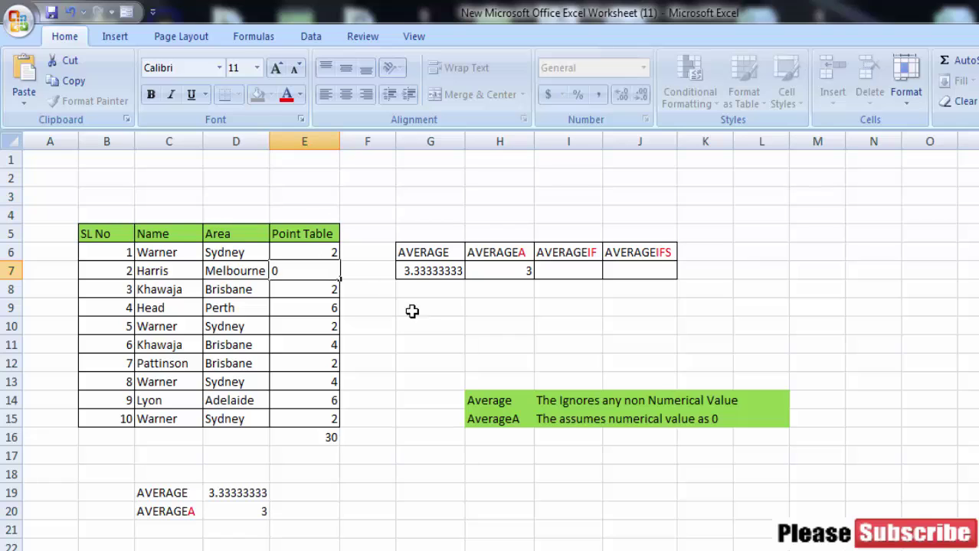
left_click(457, 330)
left_click(541, 307)
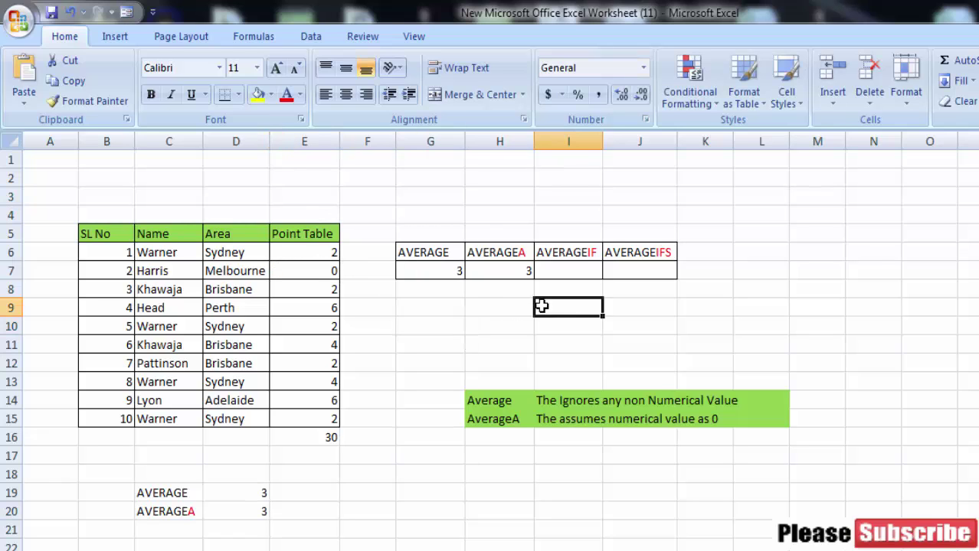
left_click(320, 271)
left_click(456, 274)
left_click(512, 272)
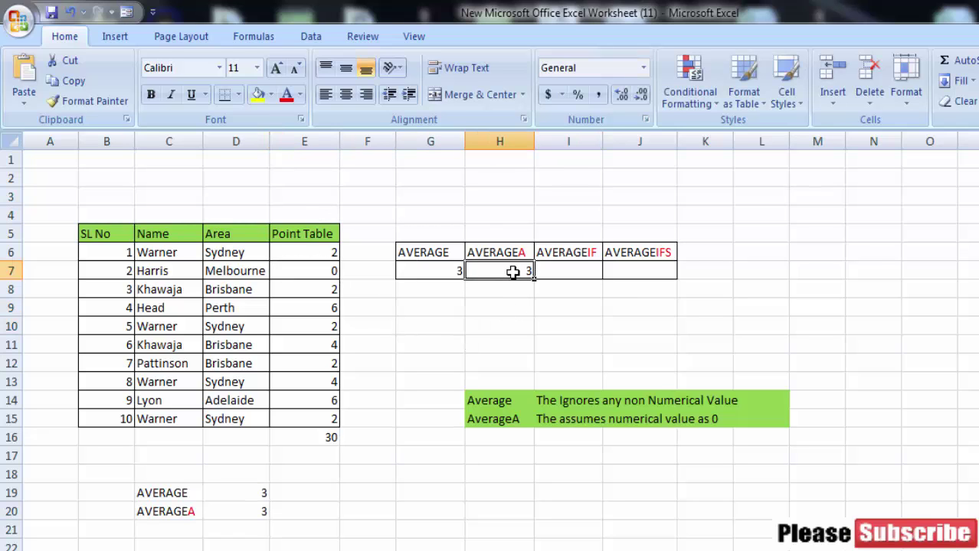
left_click(322, 274)
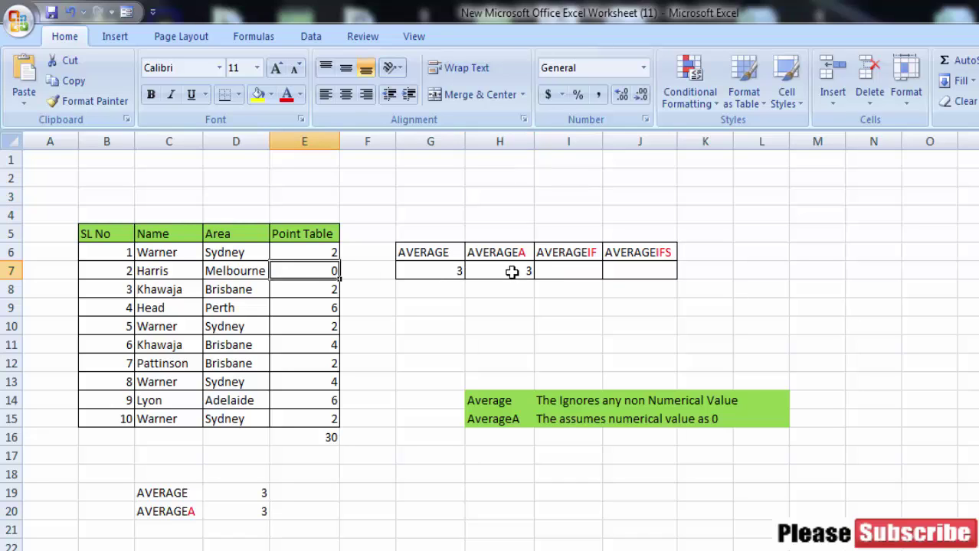
left_click(430, 270)
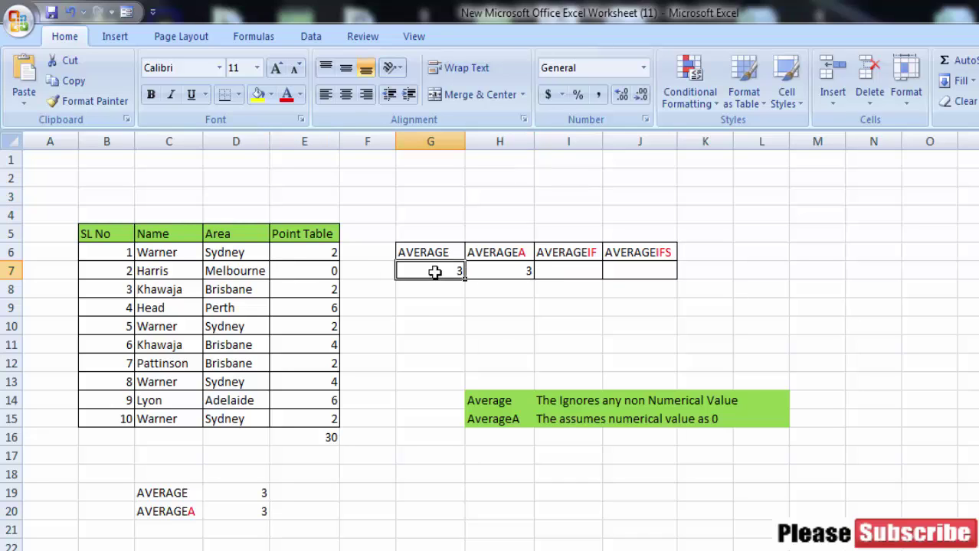
left_click(325, 253)
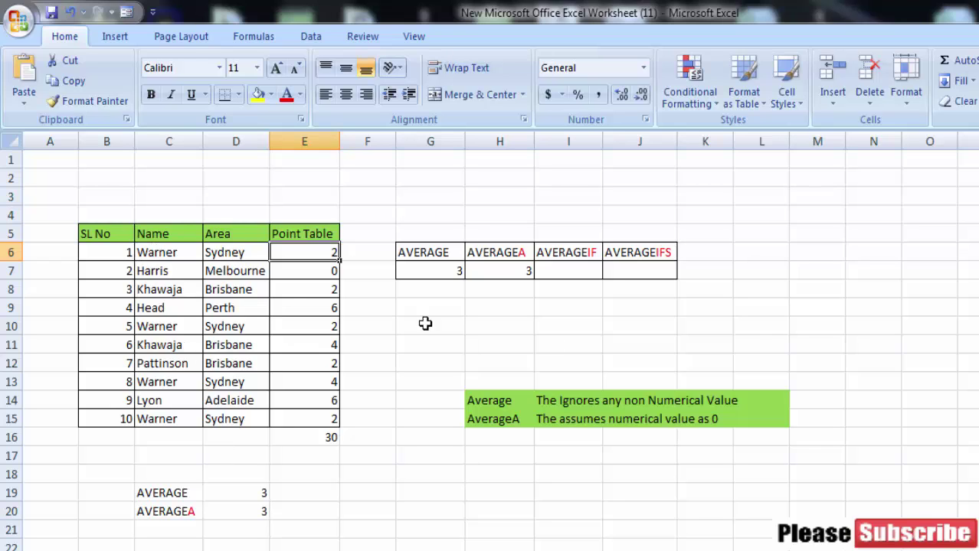
left_click(609, 352)
left_click(517, 271)
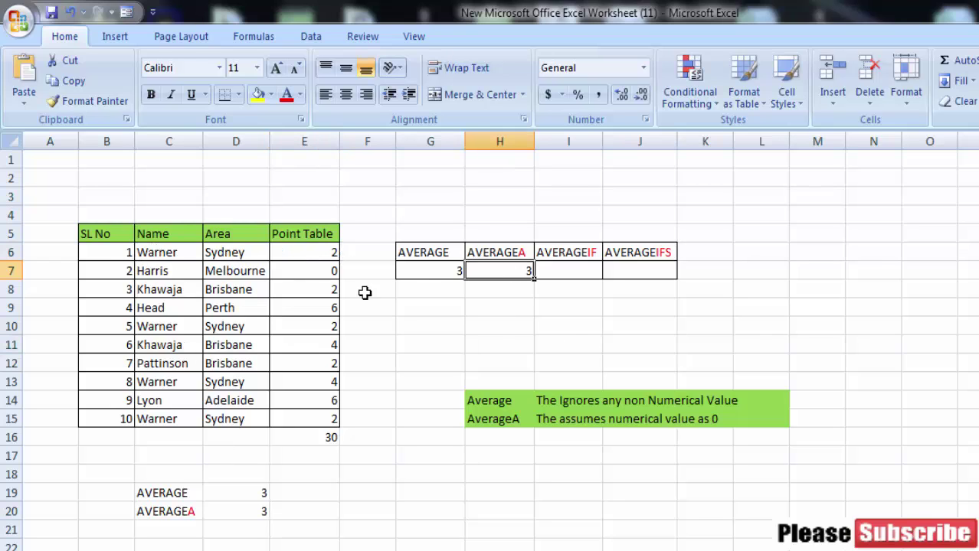
Step: Restore E7 to 4 and confirm both averages show 3.4 with a total of 34
double_click(330, 269)
type("4")
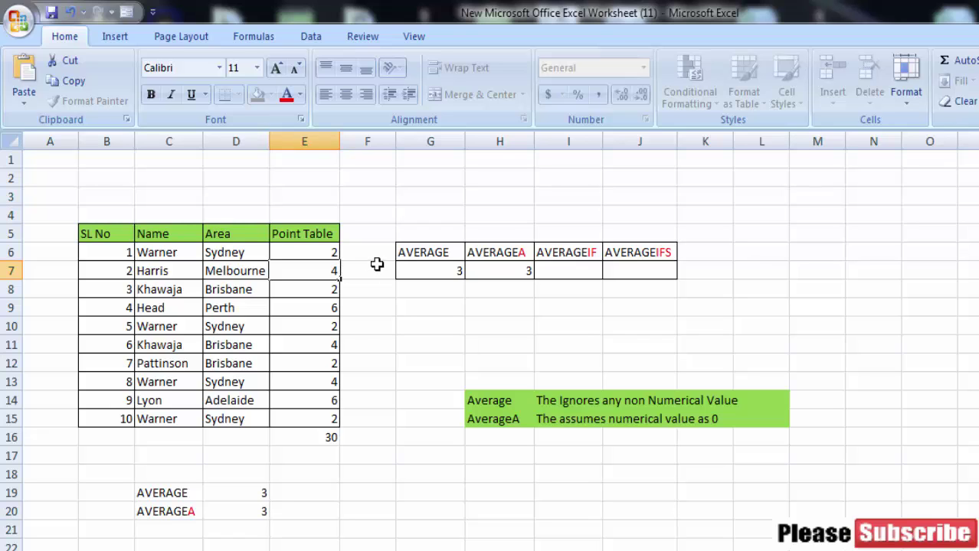
left_click(482, 349)
left_click(457, 270)
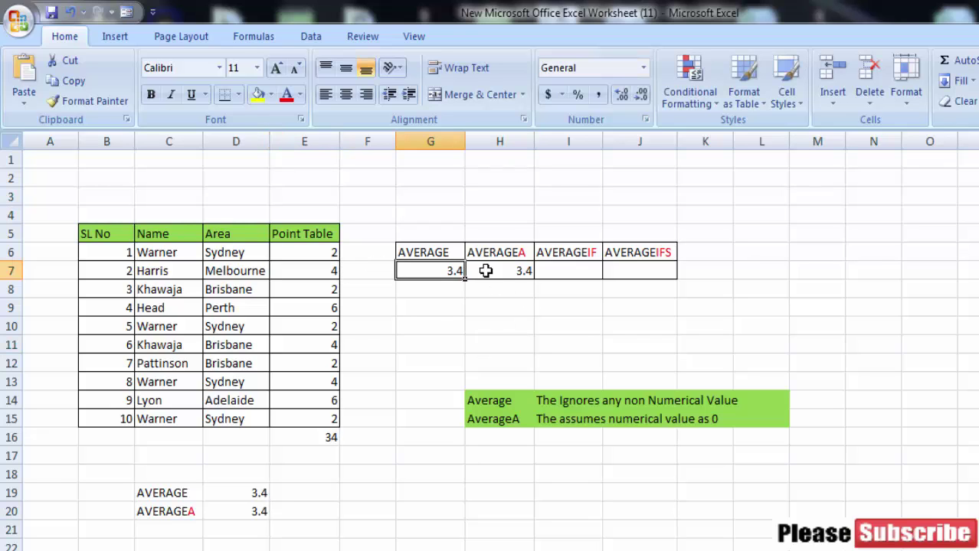
left_click(517, 271)
left_click(239, 491)
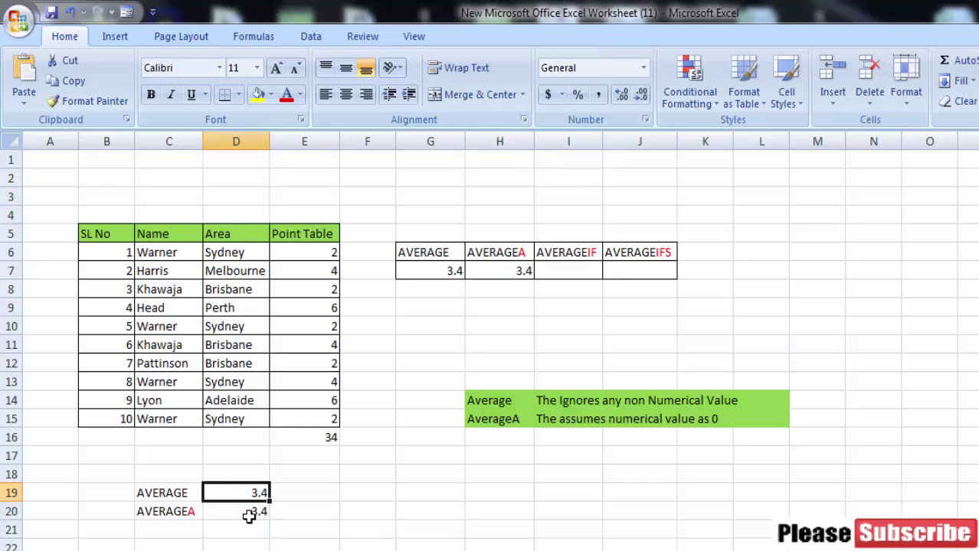
left_click(250, 515)
left_click(329, 438)
left_click(513, 272)
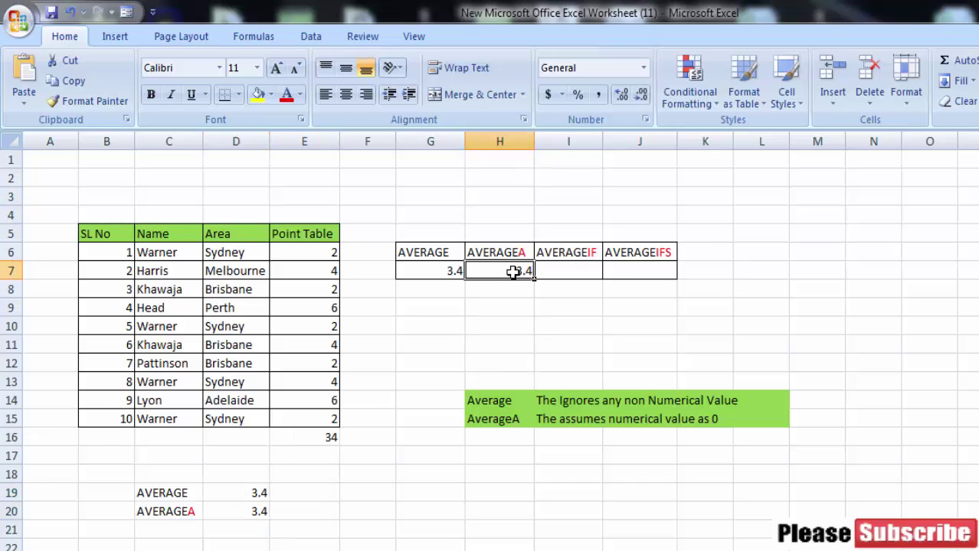
left_click(444, 271)
double_click(570, 271)
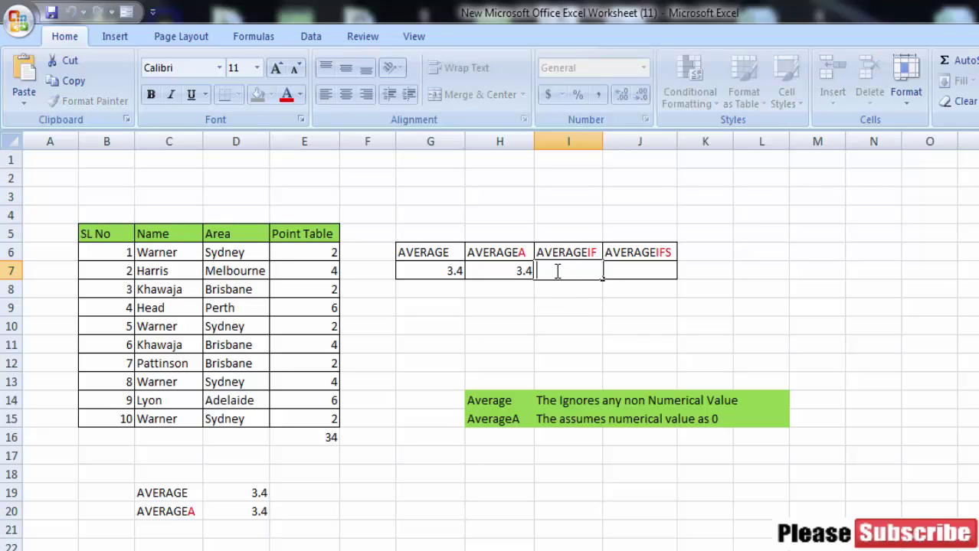
Step: Enter =AVERAGEIF(C6:C15,"Warner",E6:E15) in I7 to average Warner's points
type("=")
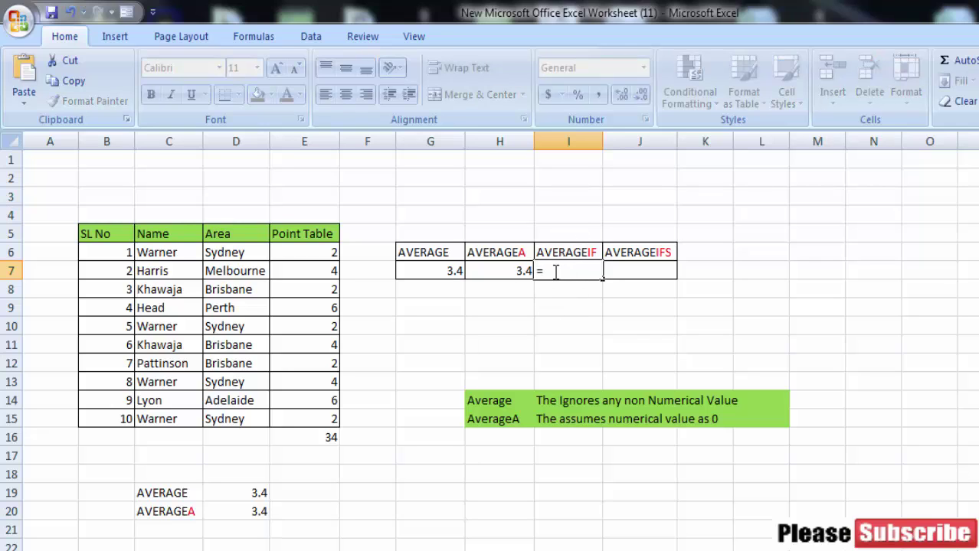
type("A")
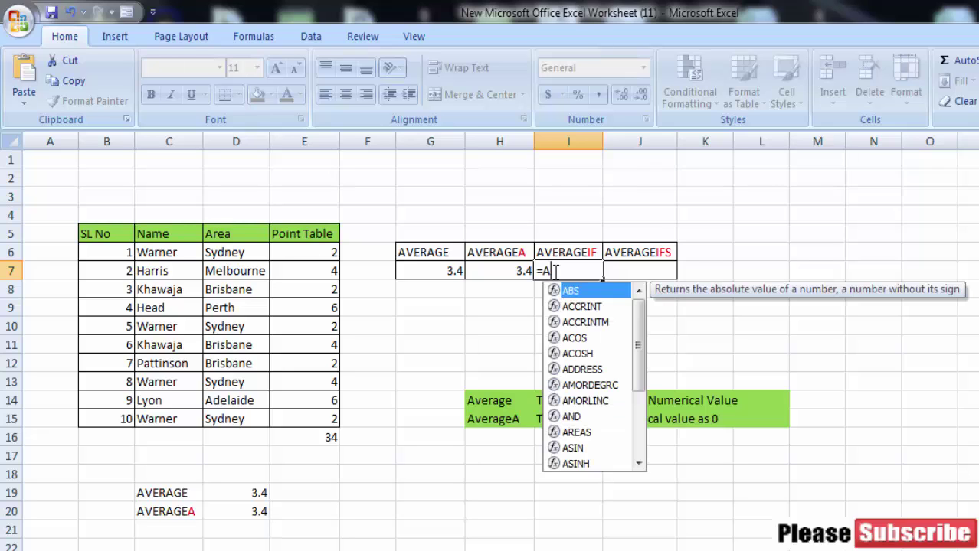
type("verage")
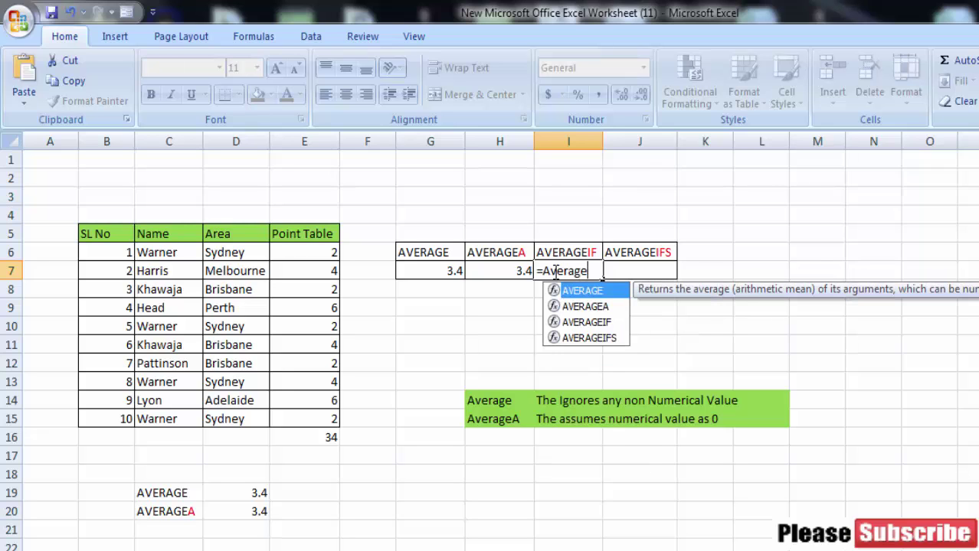
type("i")
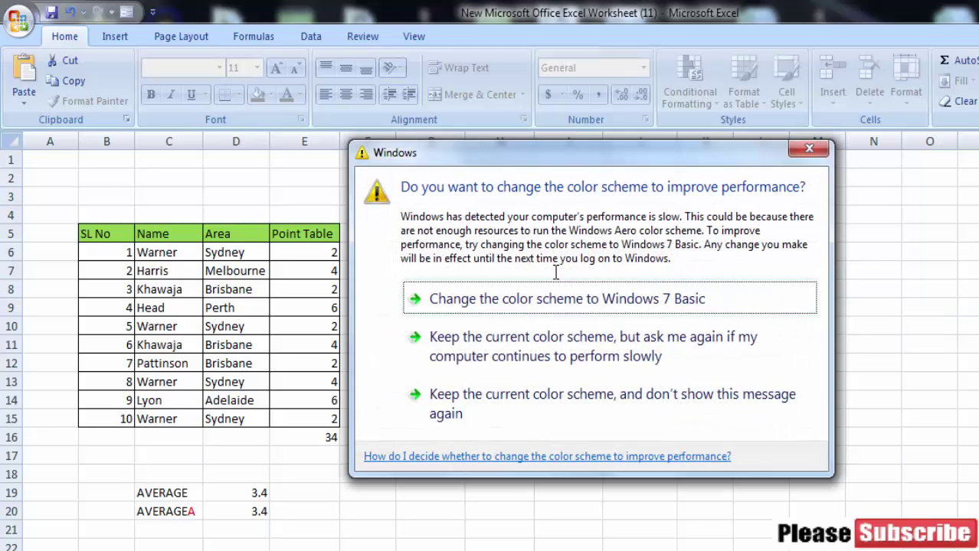
left_click(810, 149)
key("Escape")
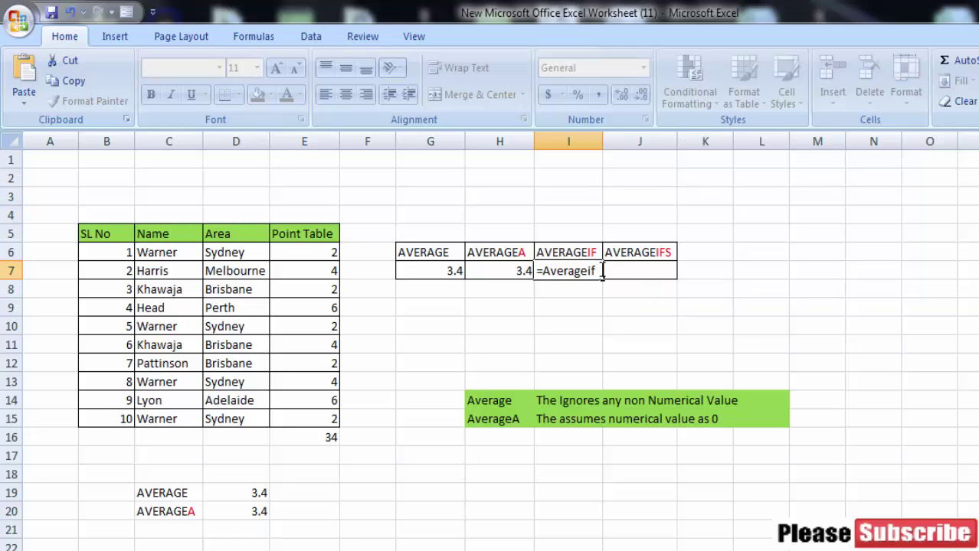
type("(")
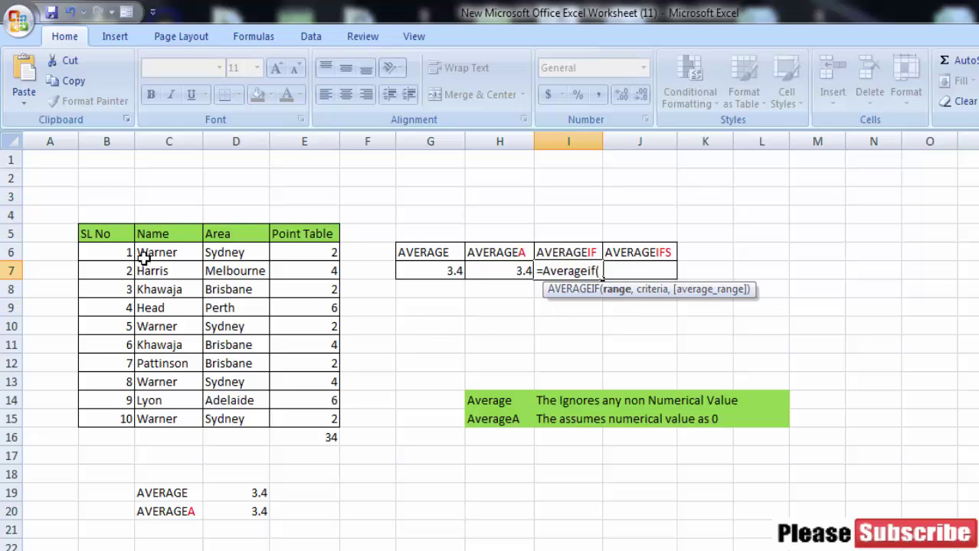
left_click_drag(141, 252, 165, 419)
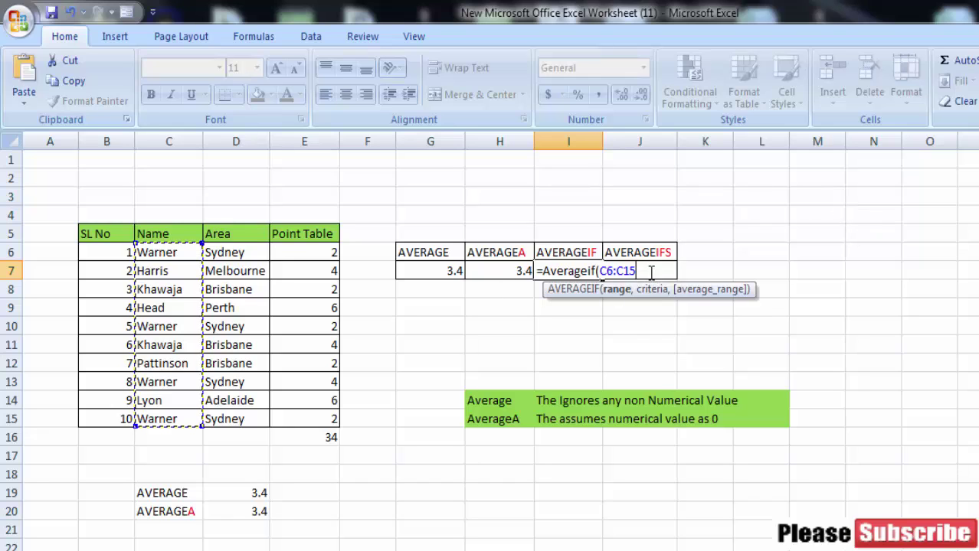
type(",")
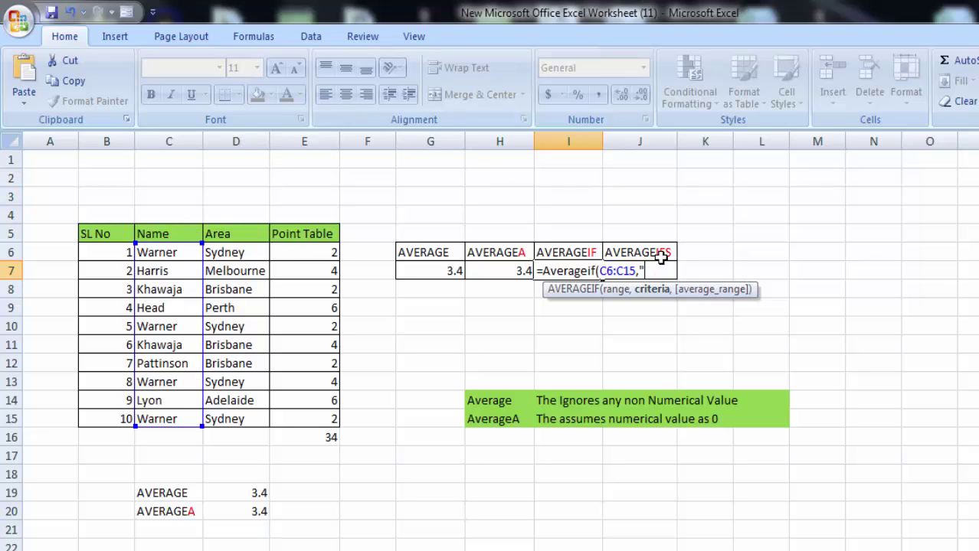
type("Warner")
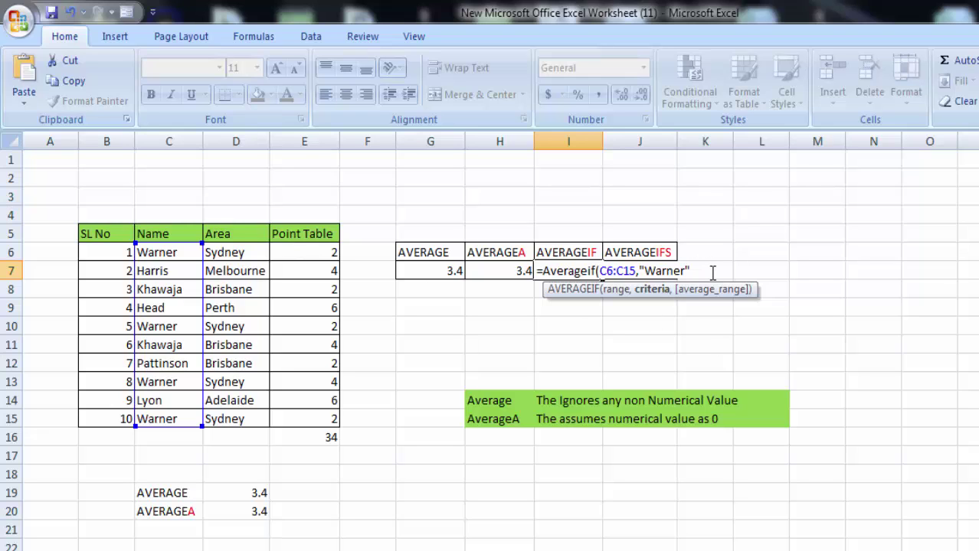
type(",")
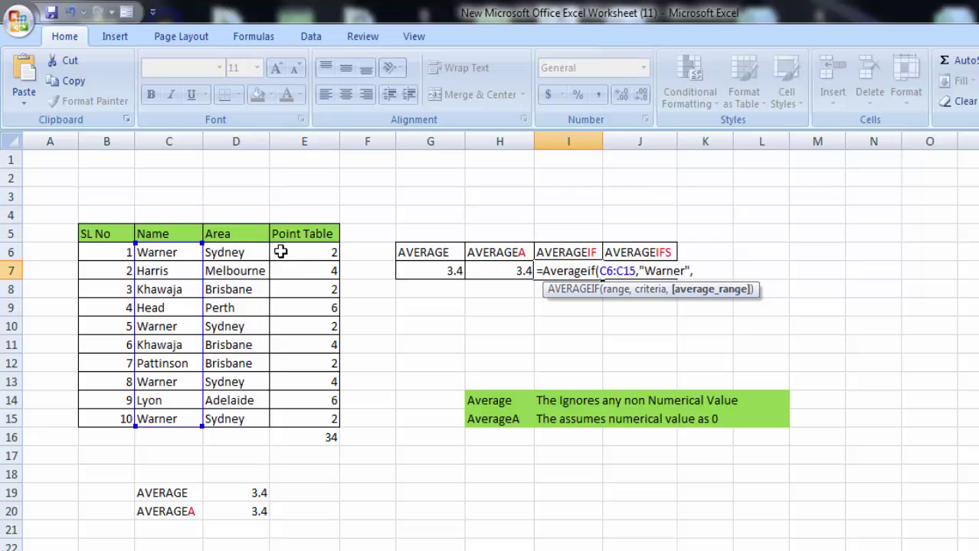
left_click_drag(282, 251, 317, 419)
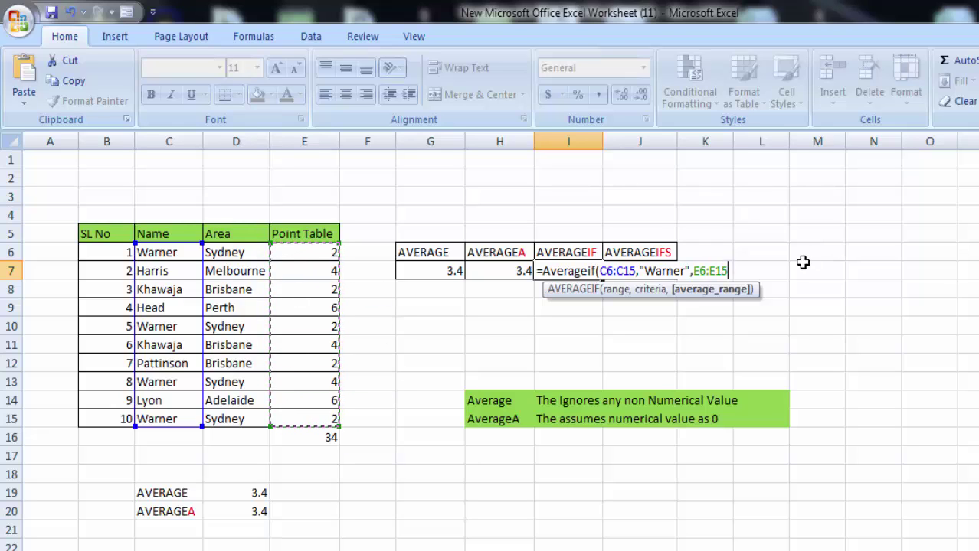
type(")")
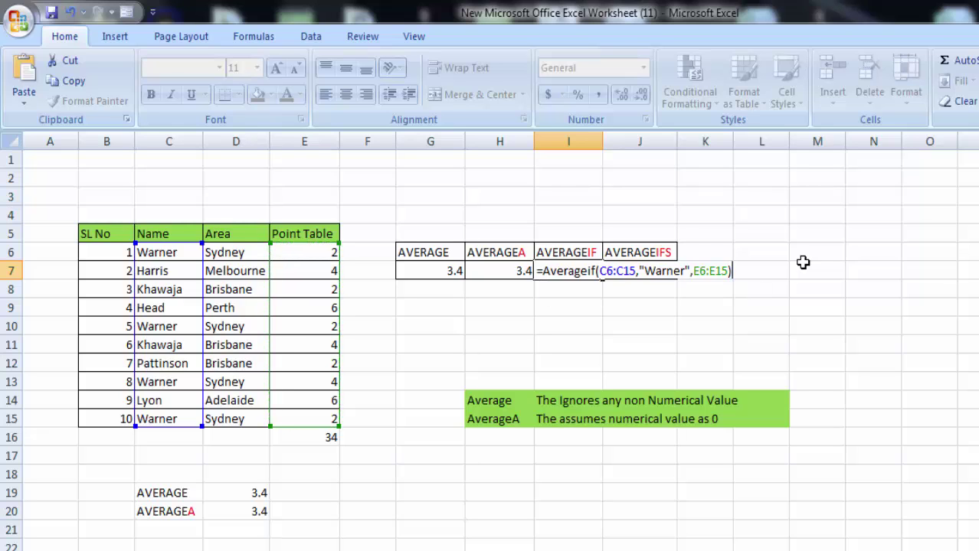
key("Return")
Step: Check I7's 2.5 result and reopen its AVERAGEIF formula to review the ranges
left_click(585, 270)
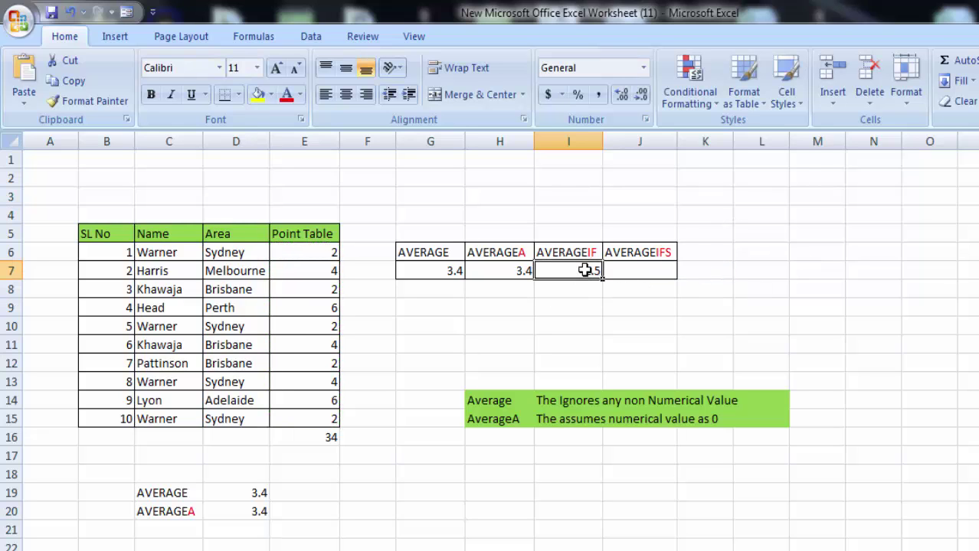
double_click(569, 269)
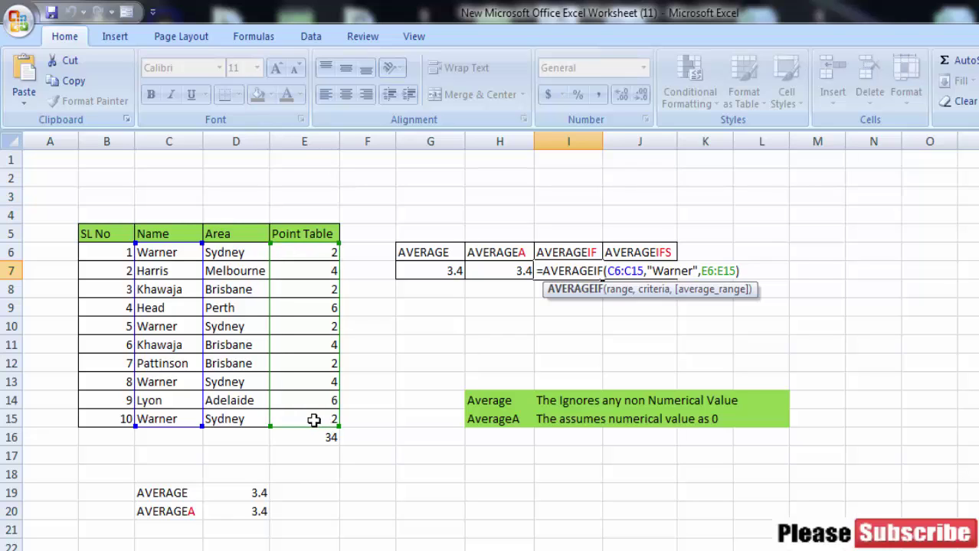
Step: Change the I7 AVERAGEIF criterion from "Warner" to "Harris"
left_click(698, 271)
left_click(691, 270)
left_click(695, 270)
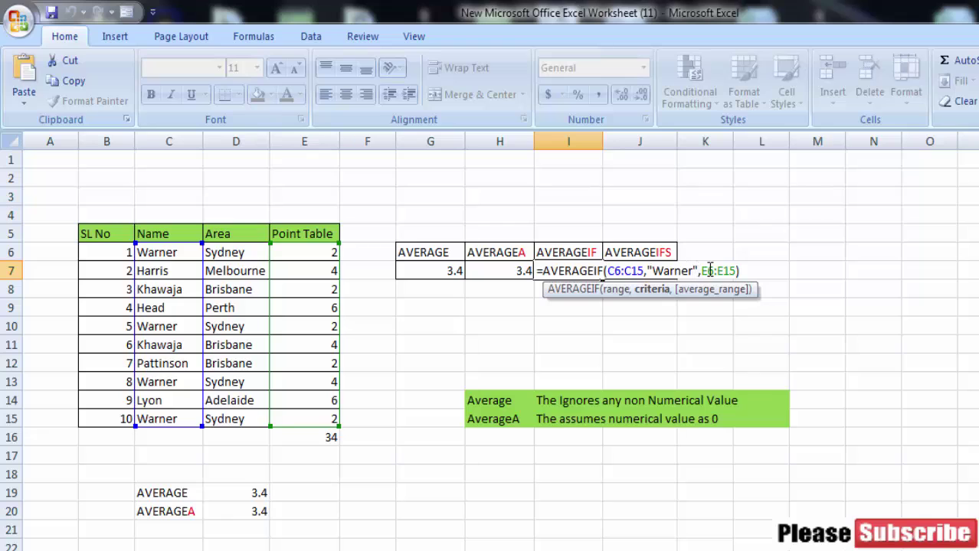
key("BackSpace")
key("BackSpace")
key("BackSpace")
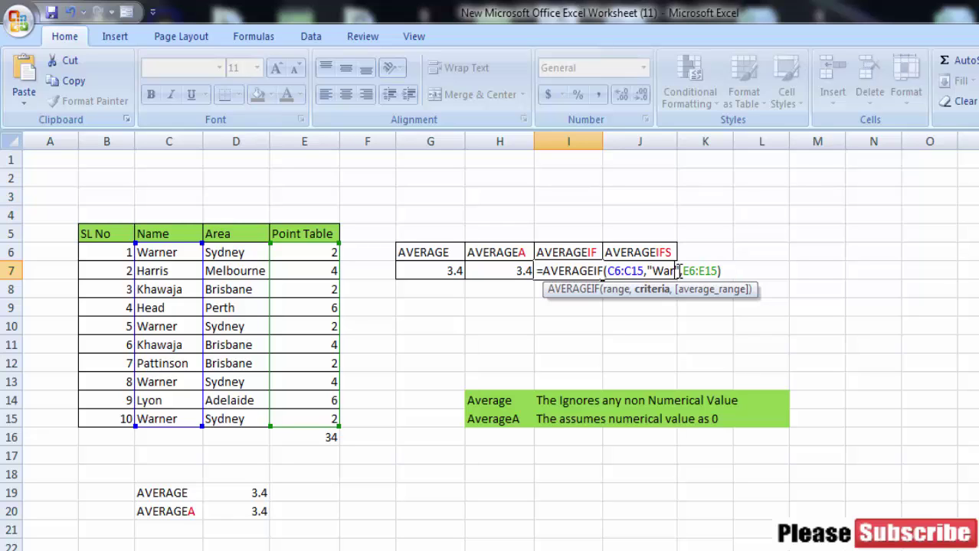
key("BackSpace")
key("BackSpace")
key("BackSpace")
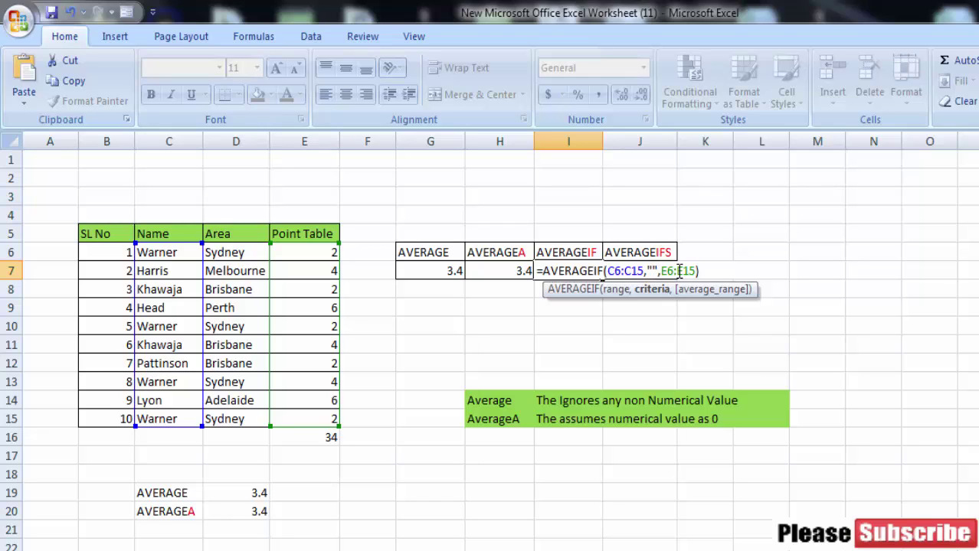
type("Har")
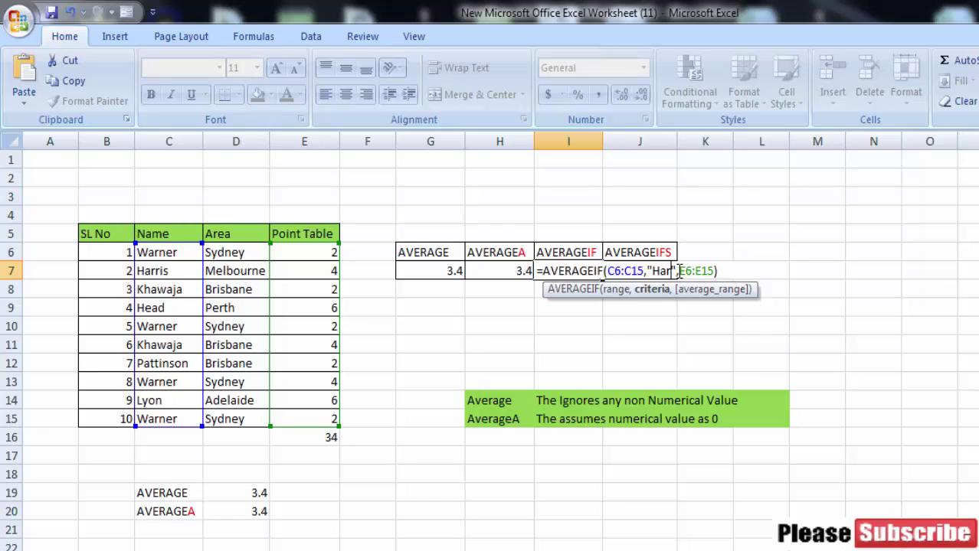
type("ris")
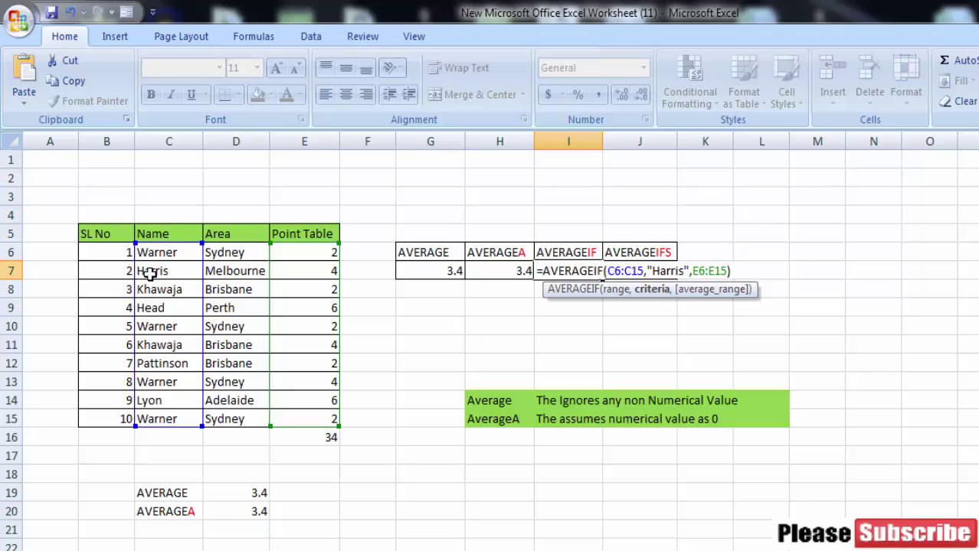
left_click(734, 270)
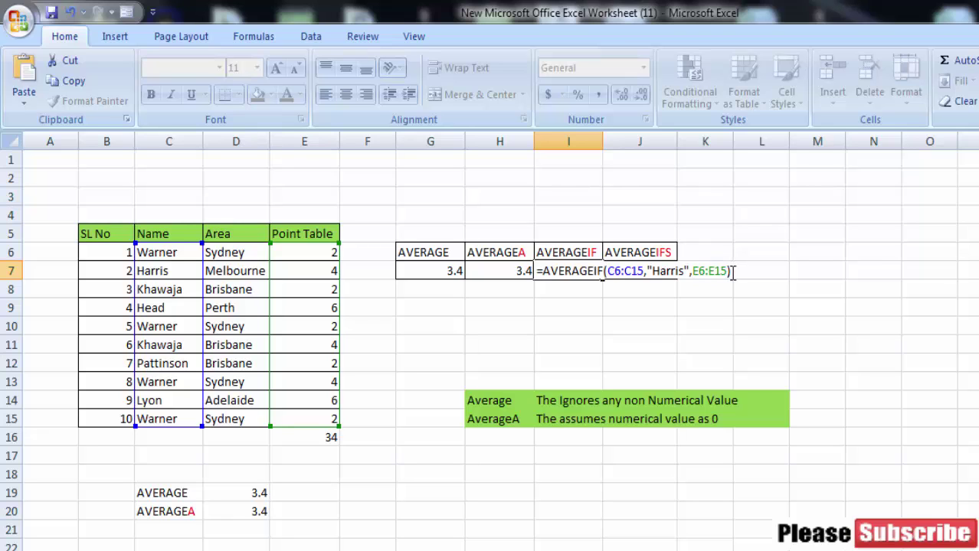
key("Return")
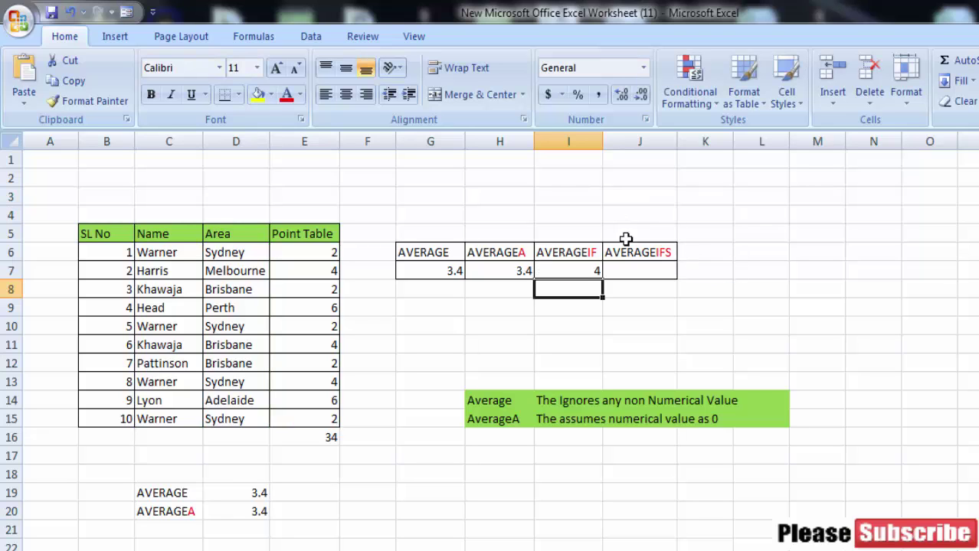
Step: Verify I7's result of 4 against Harris's 4 points in E7
left_click(592, 275)
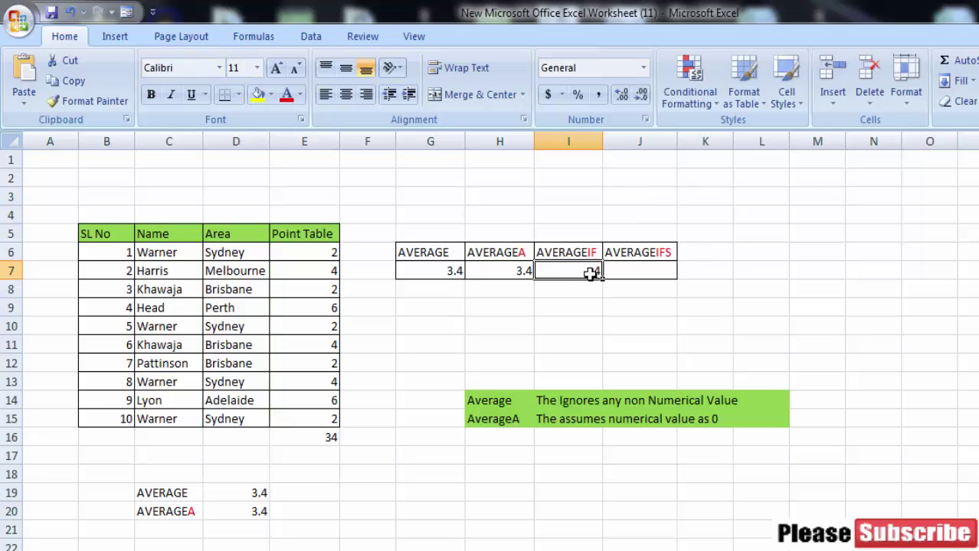
left_click(159, 271)
left_click(323, 273)
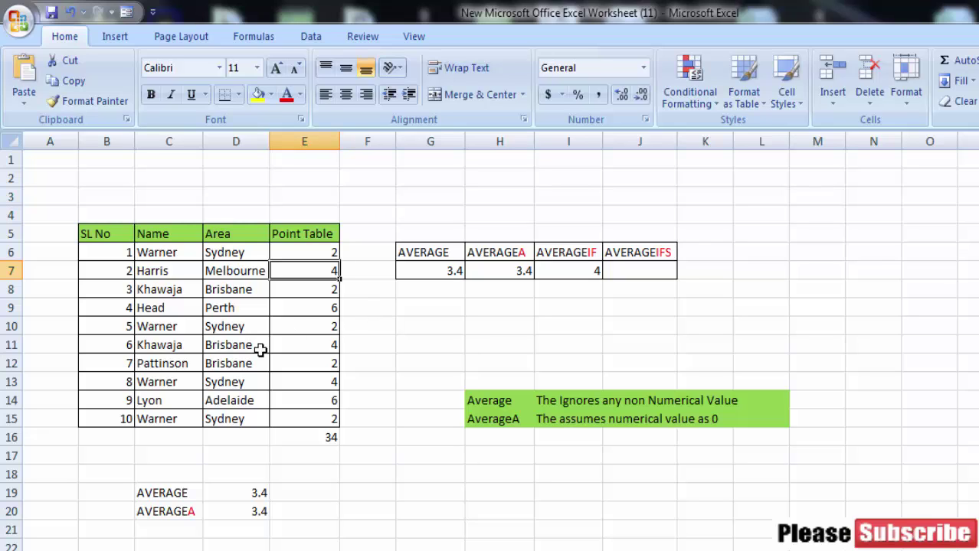
left_click(583, 271)
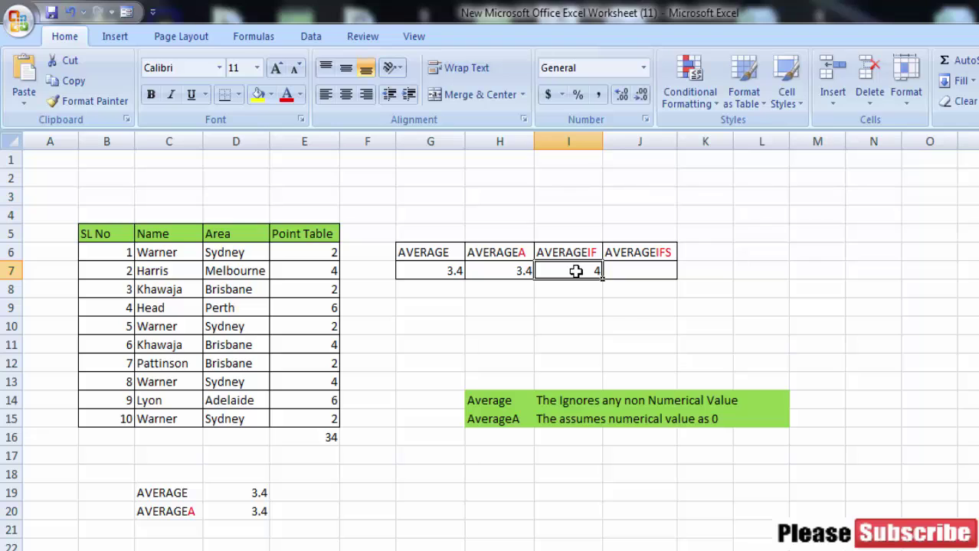
Step: Replace the I7 criterion "Harris" with "Khawaja"
double_click(576, 271)
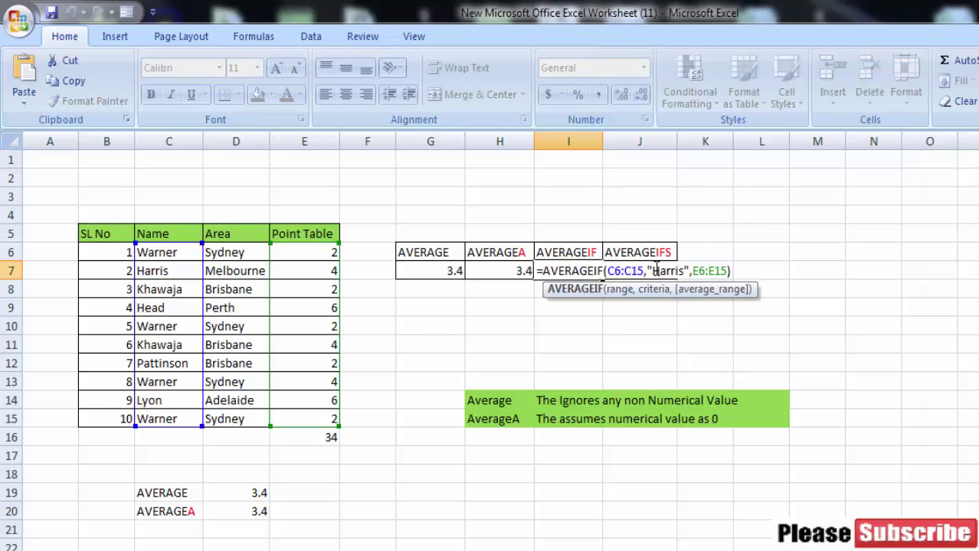
left_click(685, 272)
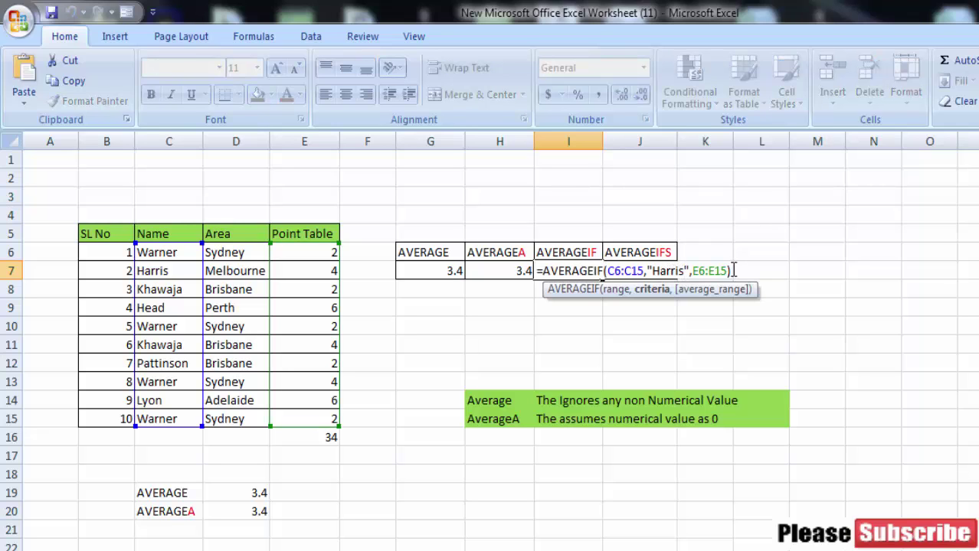
key("BackSpace")
key("BackSpace")
key("BackSpace")
key("BackSpace")
key("BackSpace")
key("BackSpace")
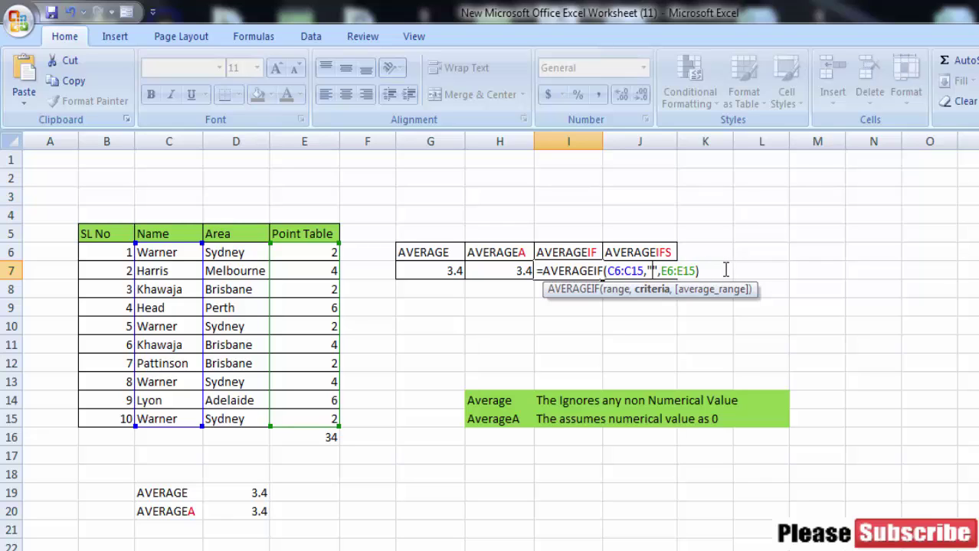
type("K")
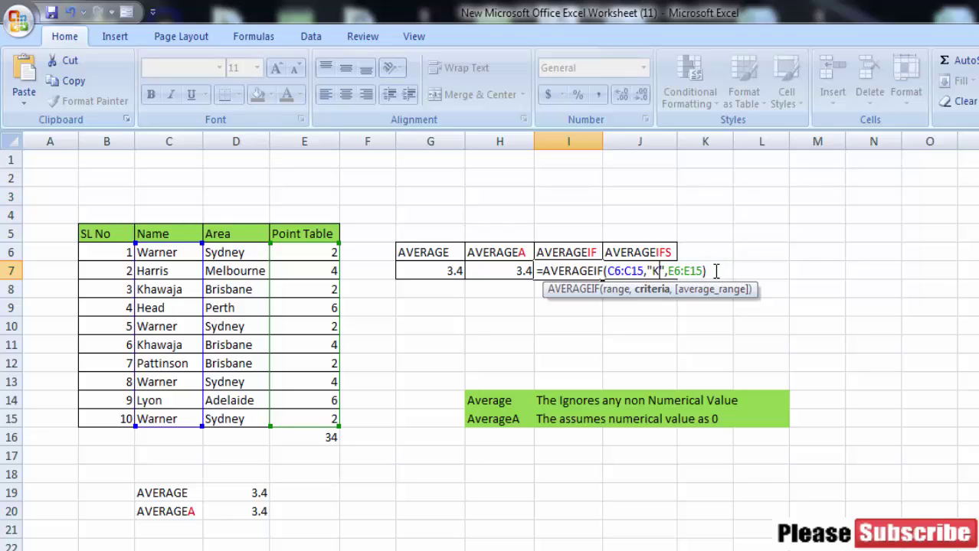
type("ha")
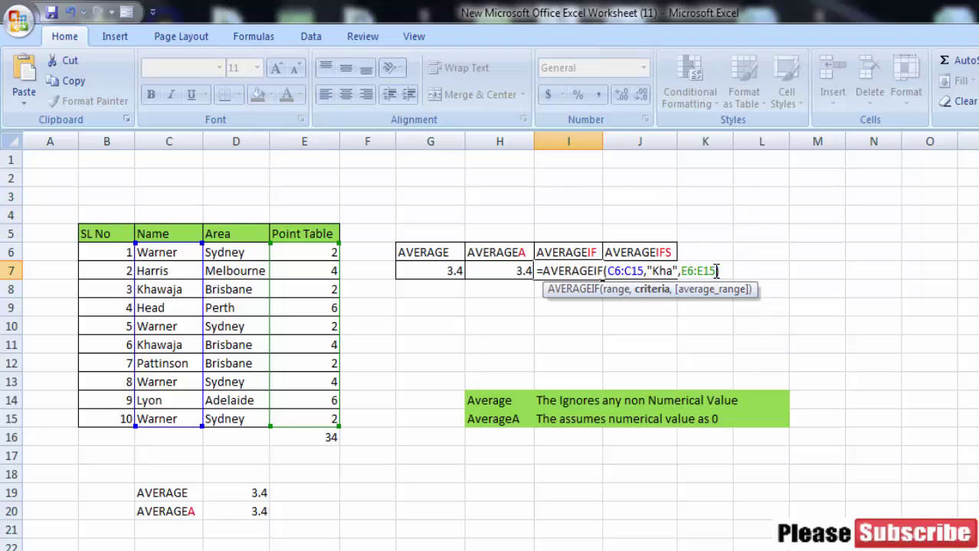
type("waja")
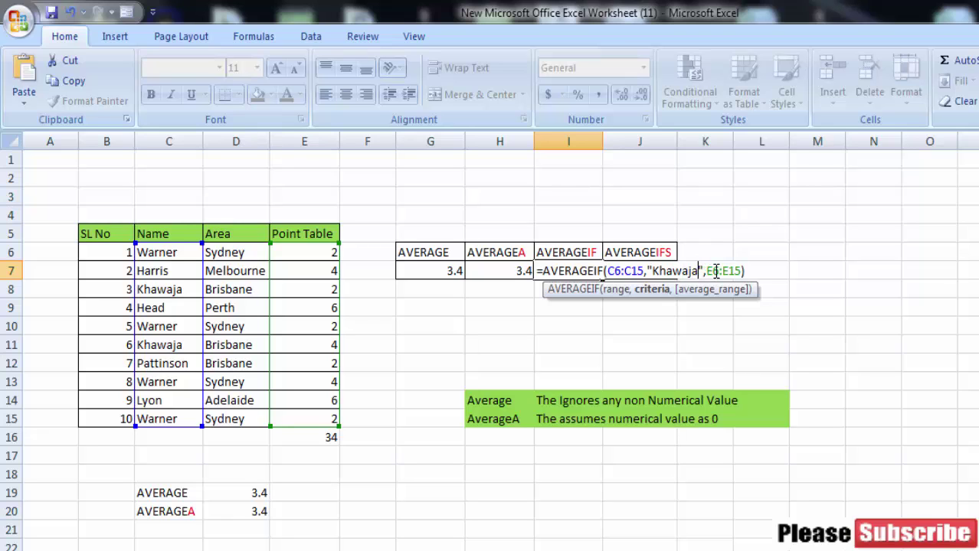
key("Return")
Step: Check the result 3 against Khawaja's points in rows 8 and 11
left_click(579, 272)
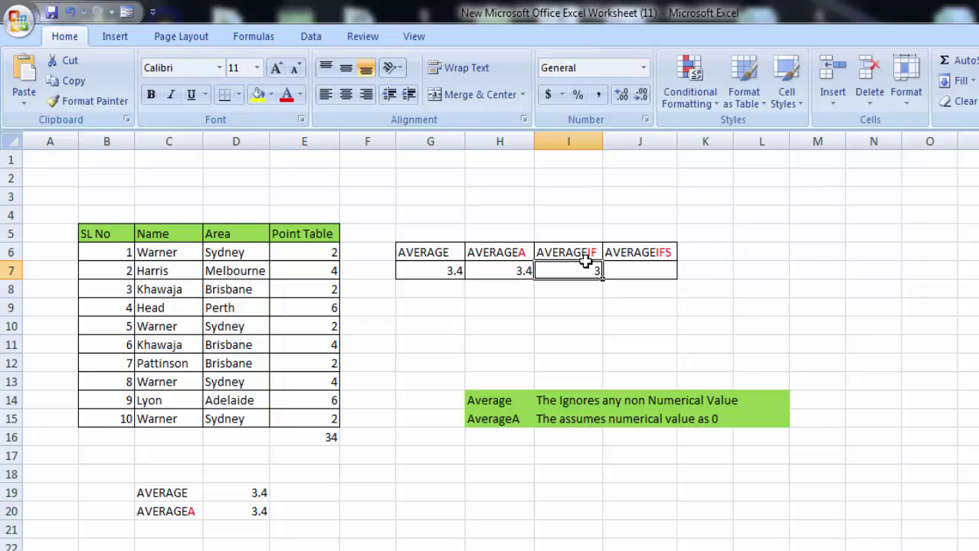
left_click(151, 295)
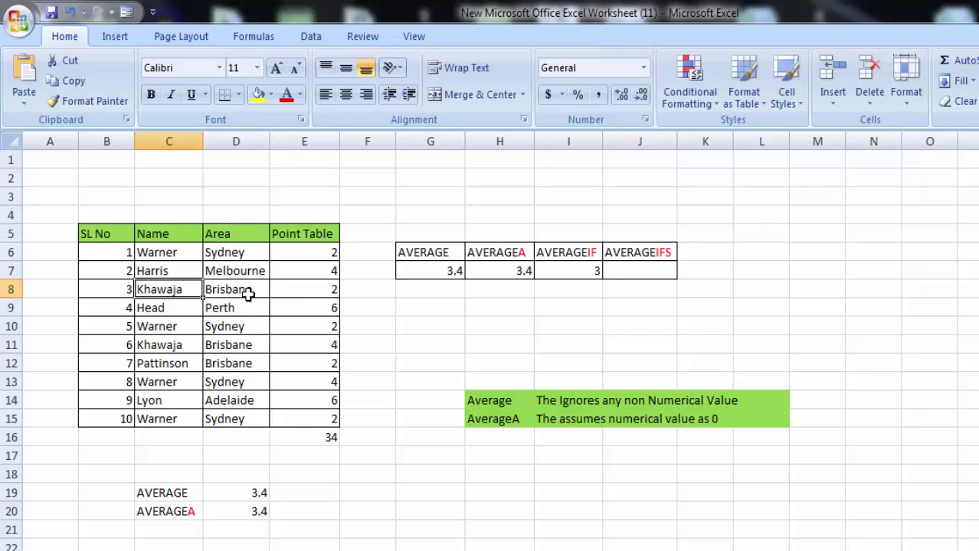
left_click(334, 294)
left_click(173, 289)
left_click(310, 288)
left_click(157, 349)
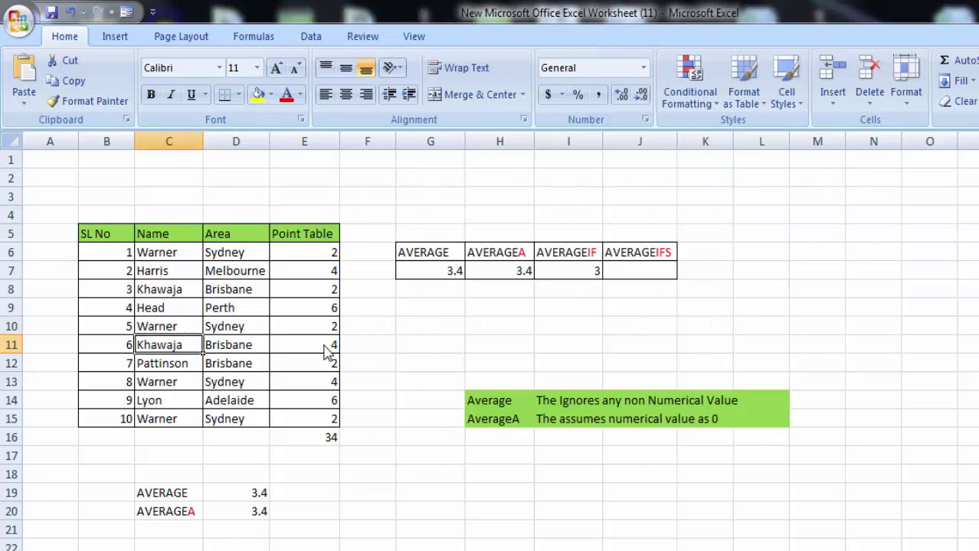
left_click(315, 349)
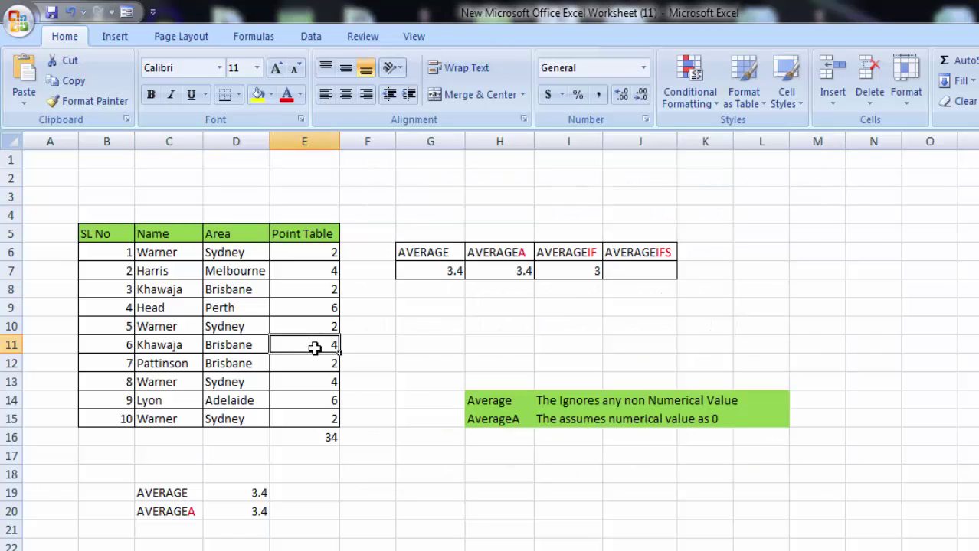
left_click(157, 287)
left_click(164, 348)
left_click(330, 346)
Step: Reopen the I7 AVERAGEIF formula to review it, leaving it unchanged
double_click(574, 271)
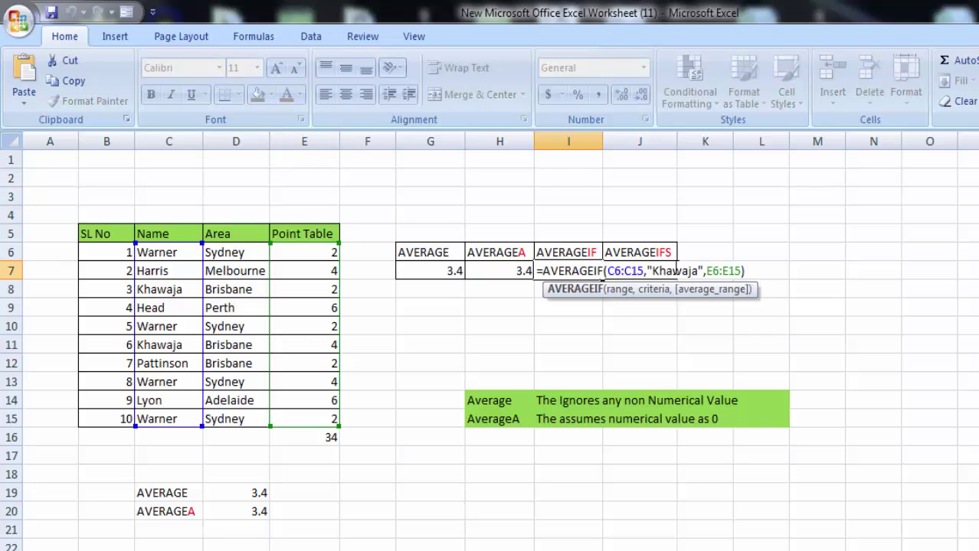
left_click(703, 355)
left_click(579, 265)
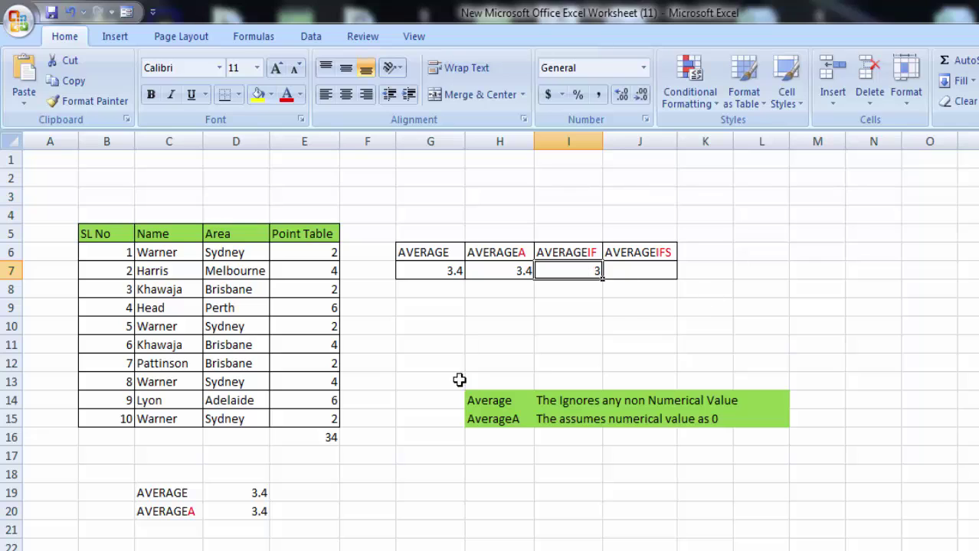
double_click(586, 271)
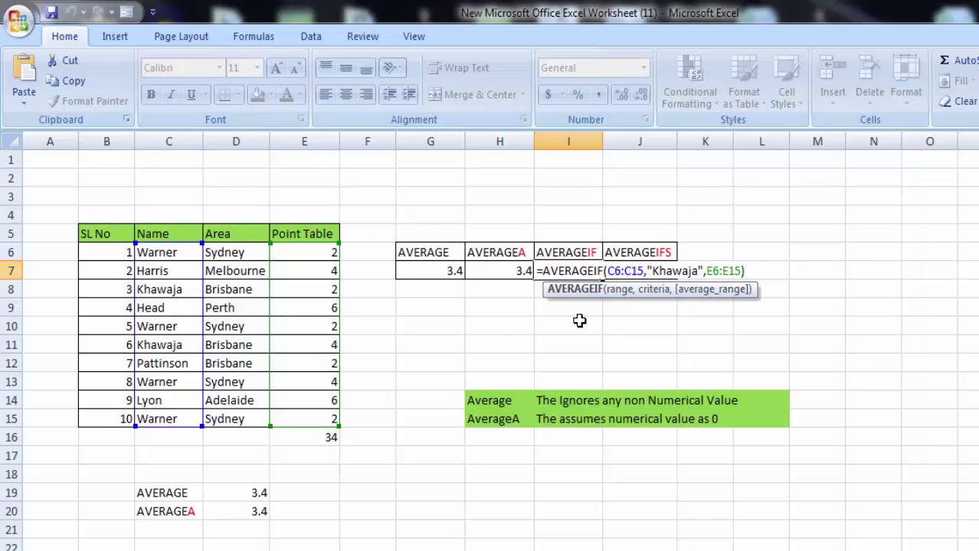
left_click(893, 308)
left_click(648, 268)
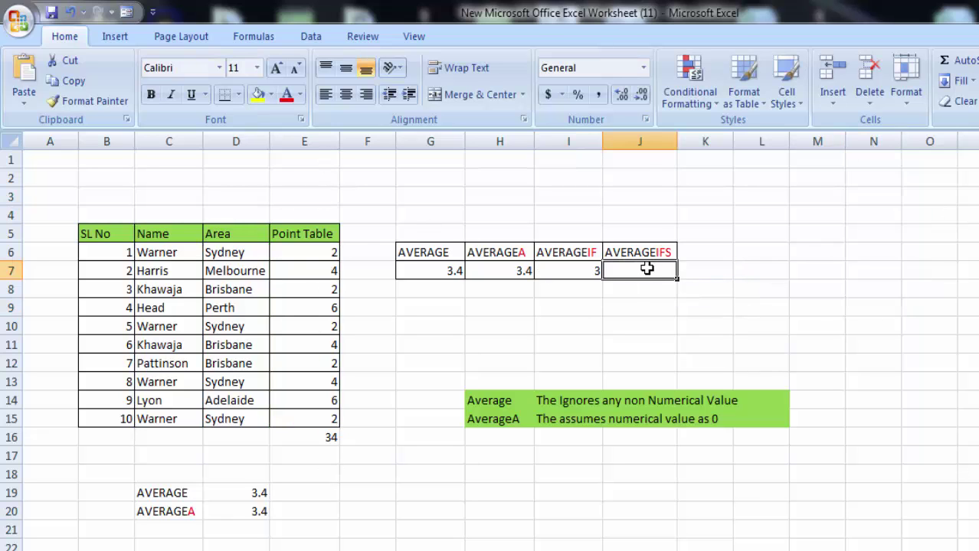
Step: Start =AVERAGEIFS(E6:E15,C6:C15,"Warner", in J7 with points and the Warner name condition
double_click(624, 272)
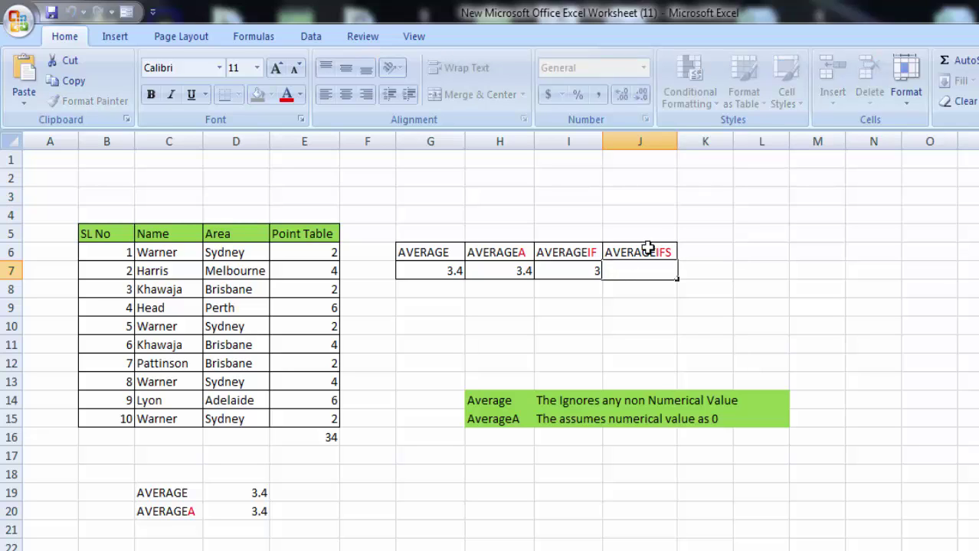
type("=")
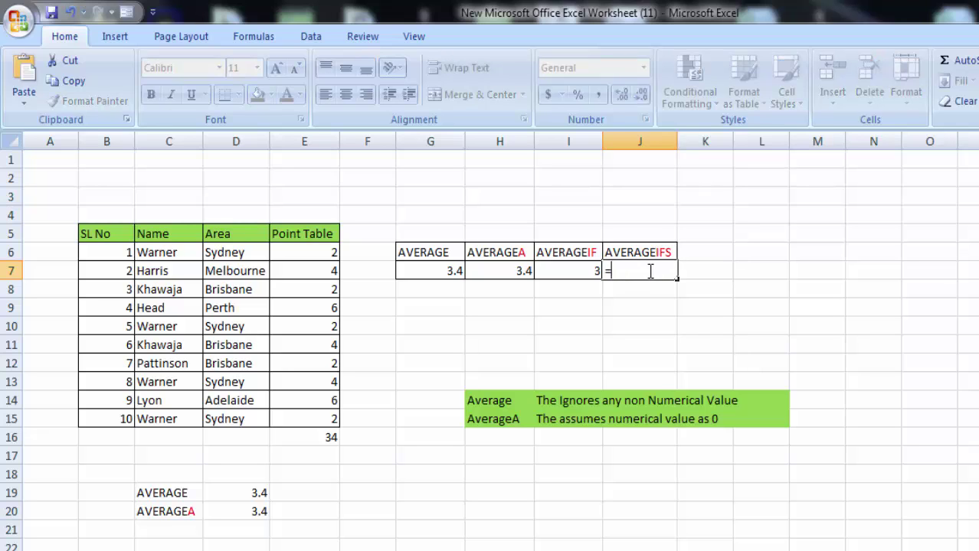
type("Av")
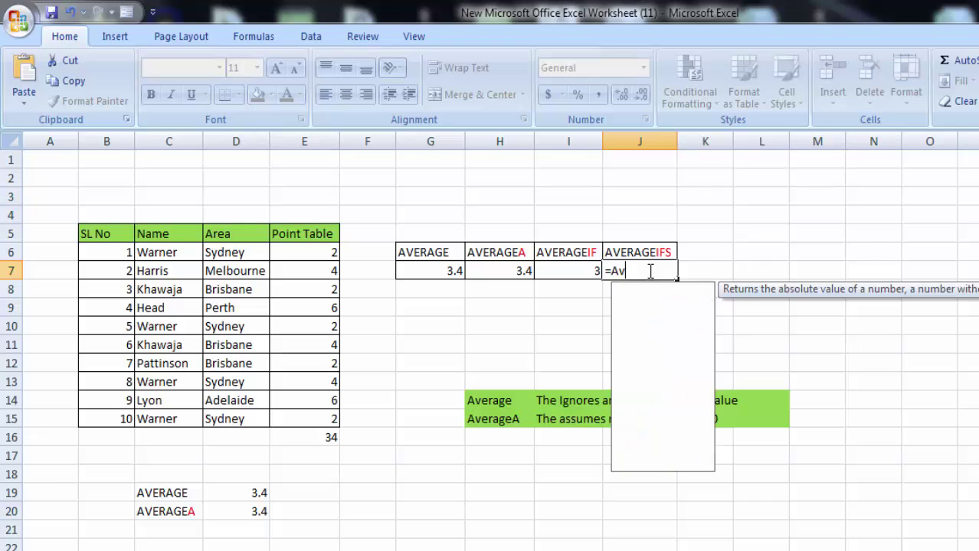
type("erage")
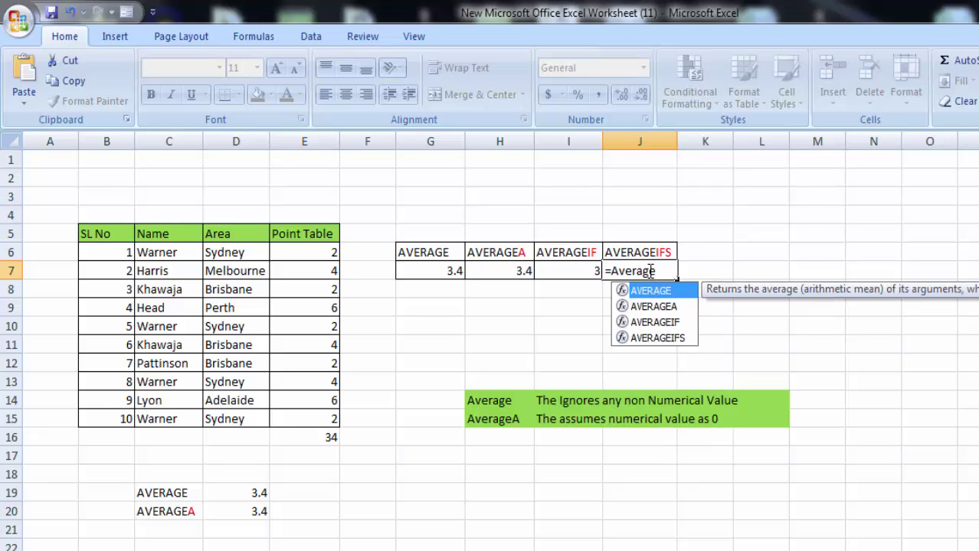
type("ifs")
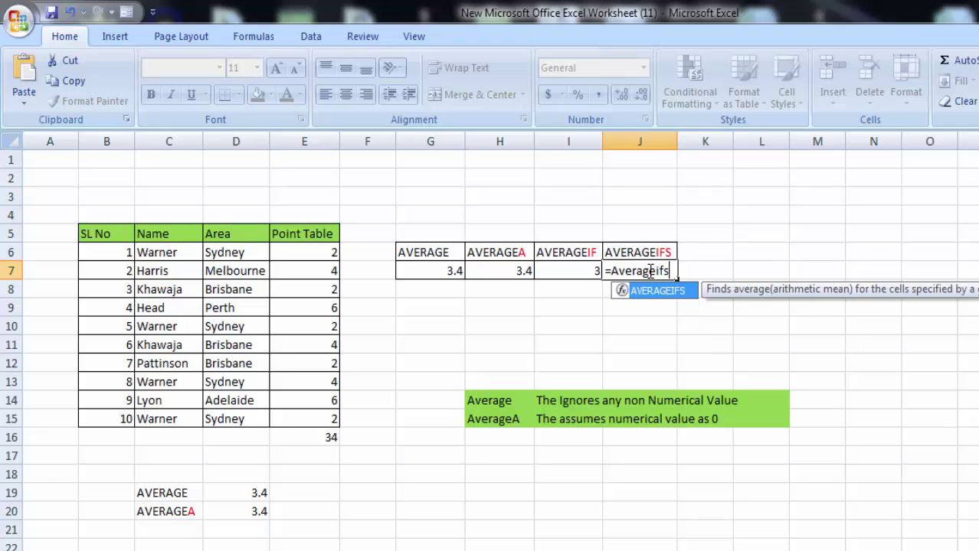
type("(")
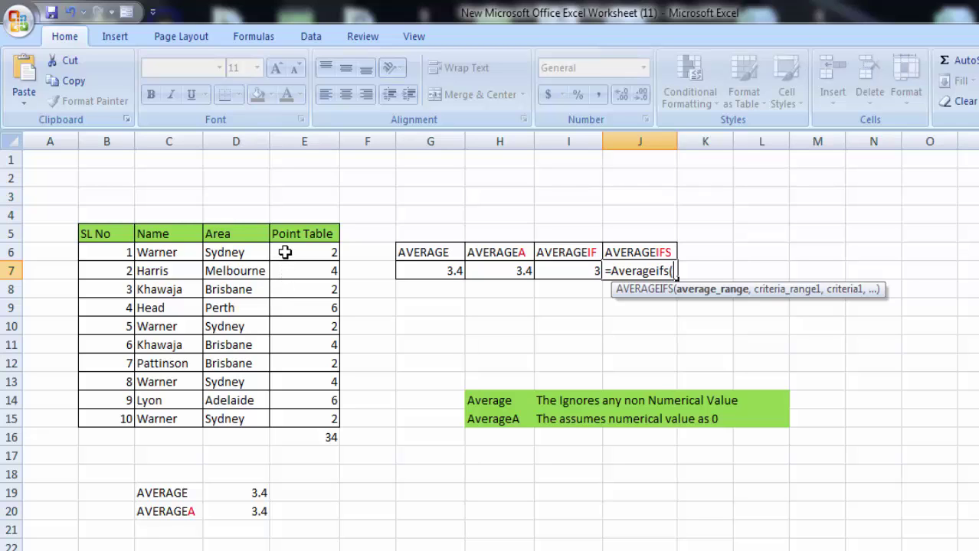
left_click_drag(278, 252, 314, 423)
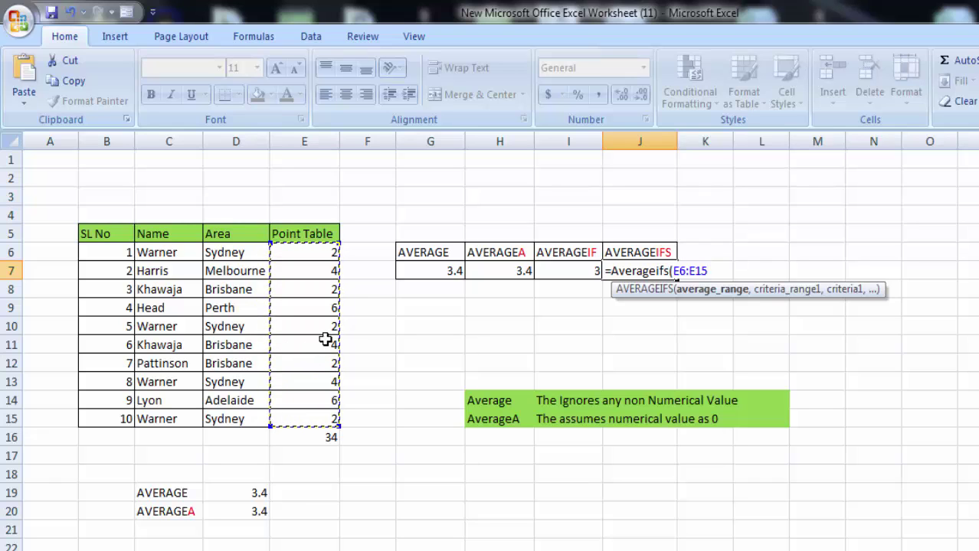
type(",")
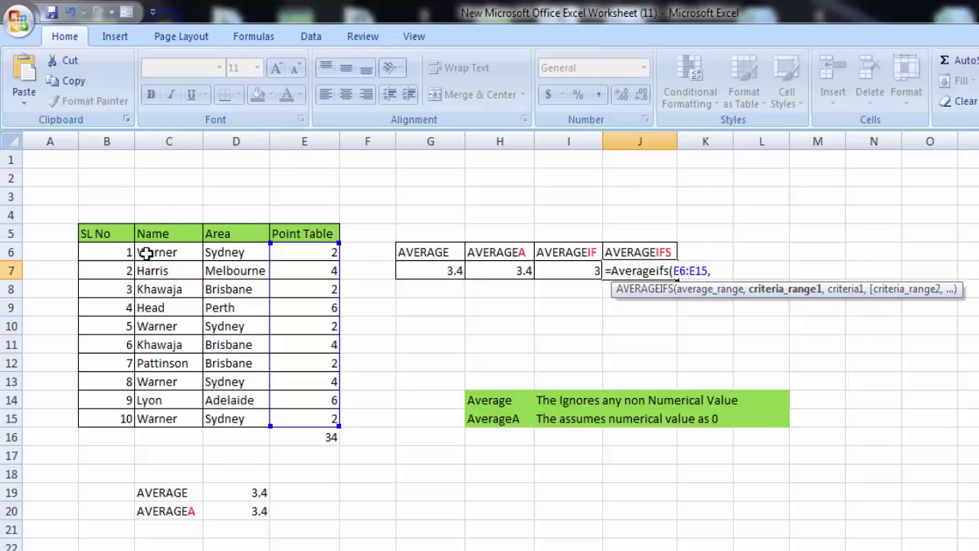
left_click_drag(143, 258, 178, 419)
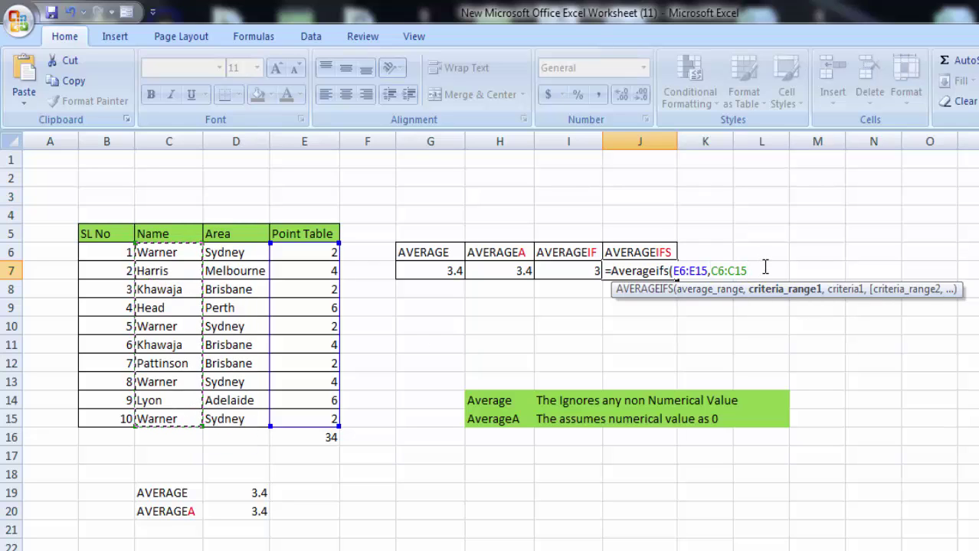
type(",\"Warner")
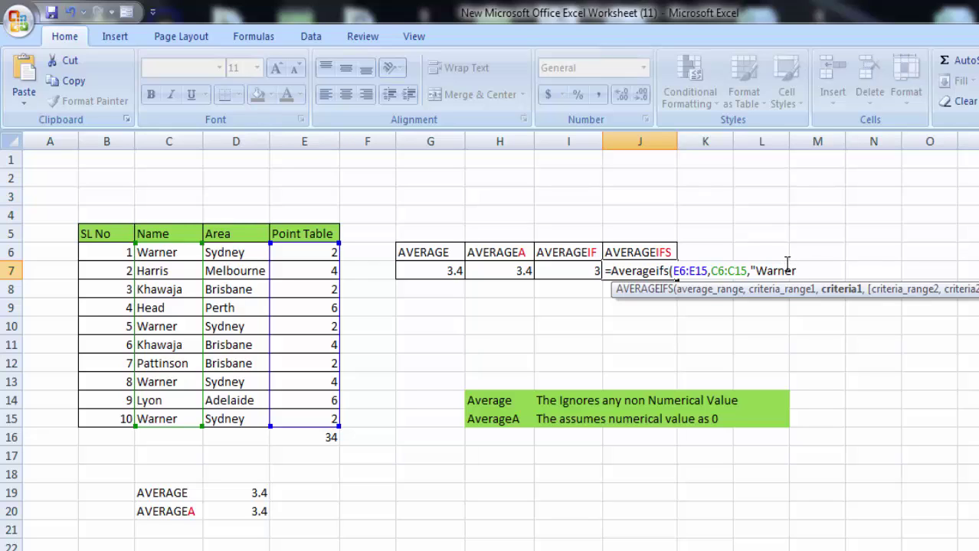
type("\"")
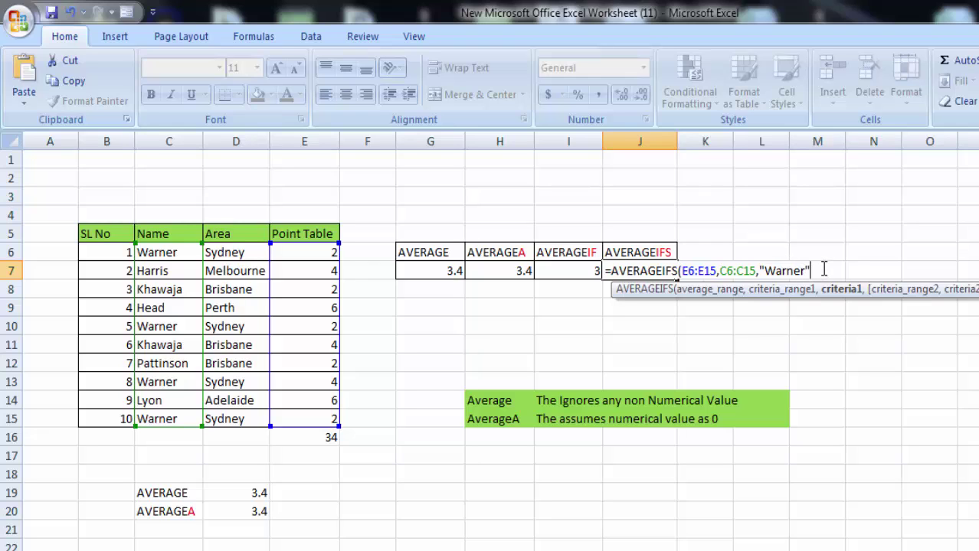
type(",")
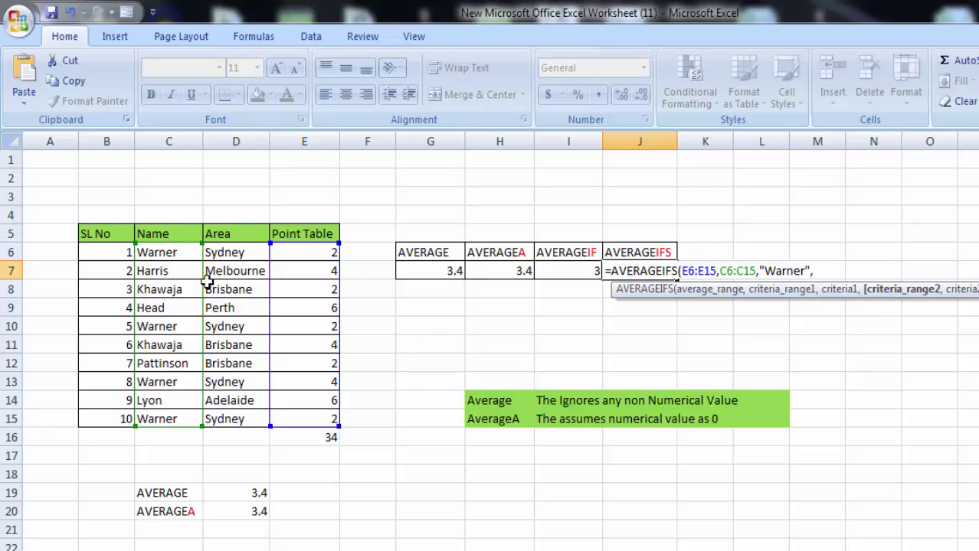
Step: Add Area D6:D15 equal to "Sydney" as the second condition and commit J7, giving 2.5
mouse_move(230, 255)
left_mouse_down()
mouse_move(250, 280)
mouse_move(253, 421)
left_mouse_up()
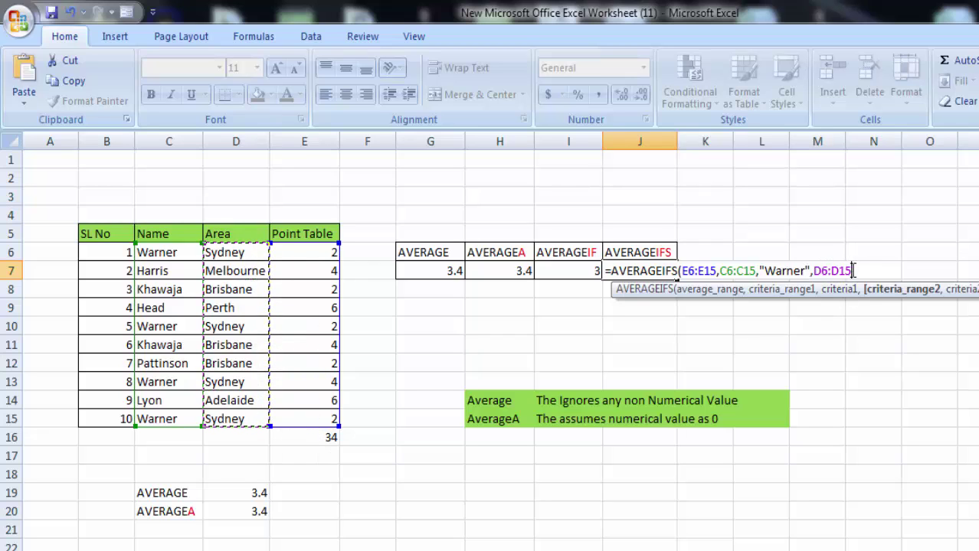
type(",\"Sydney")
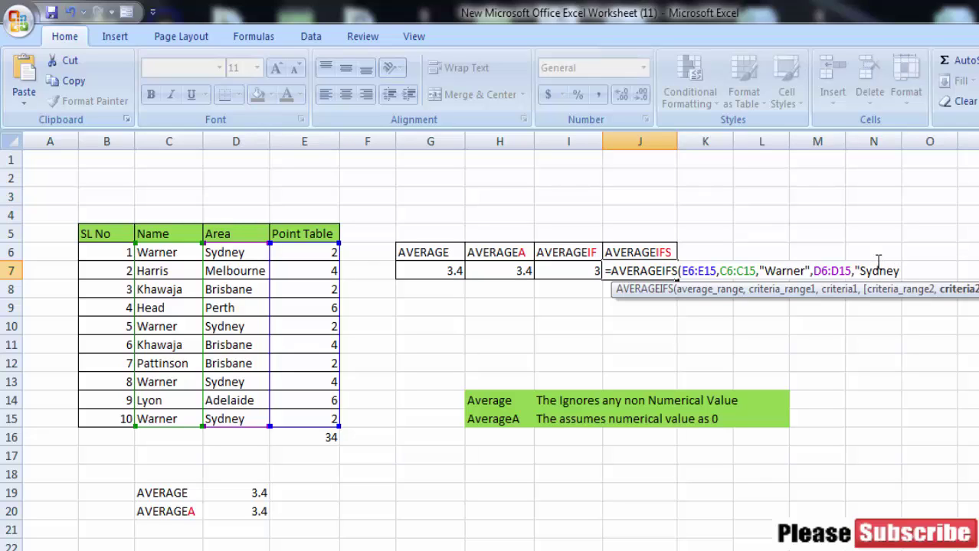
type("\"")
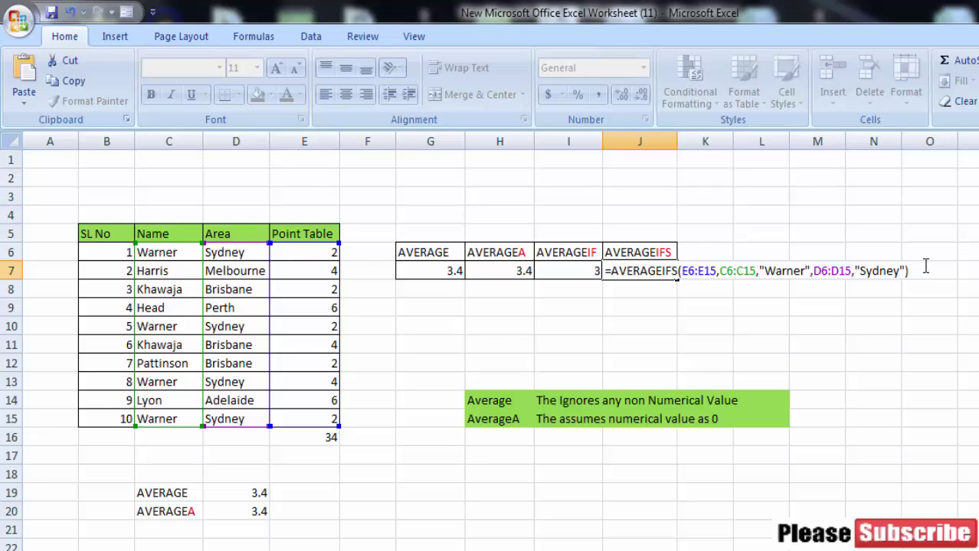
key("Return")
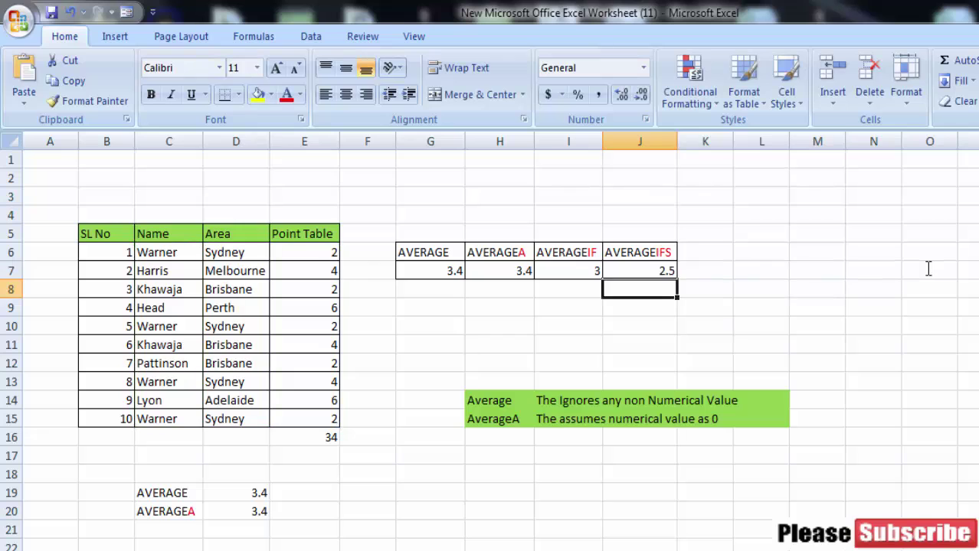
left_click(662, 271)
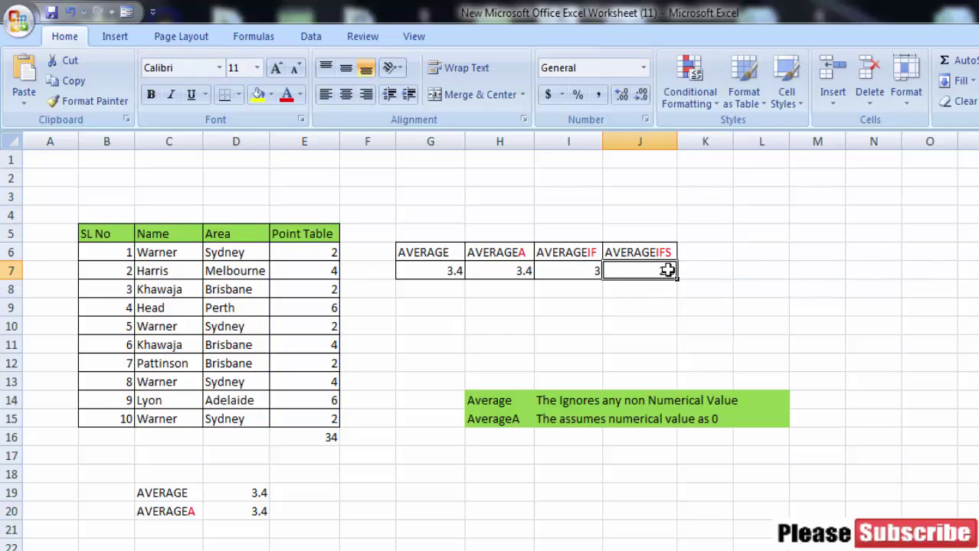
left_click(318, 253)
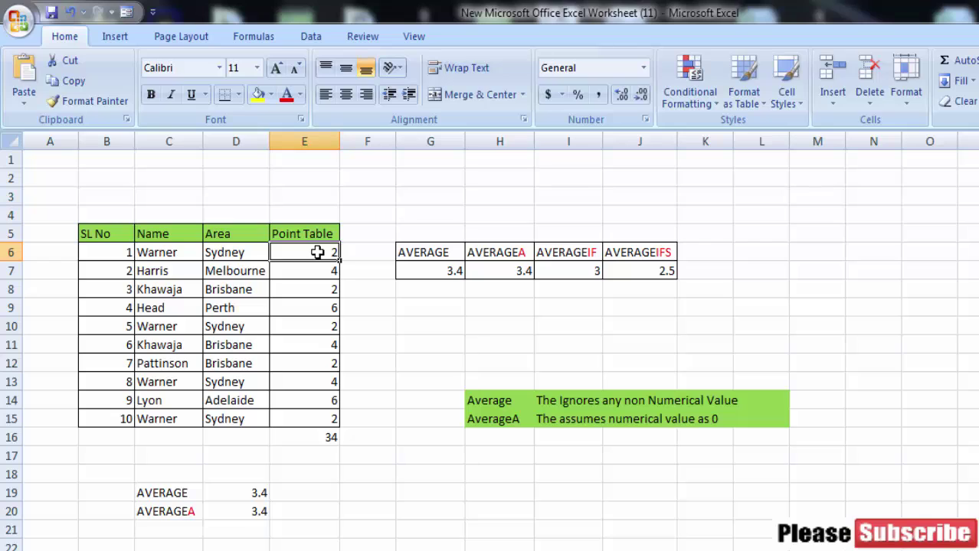
left_click(288, 326)
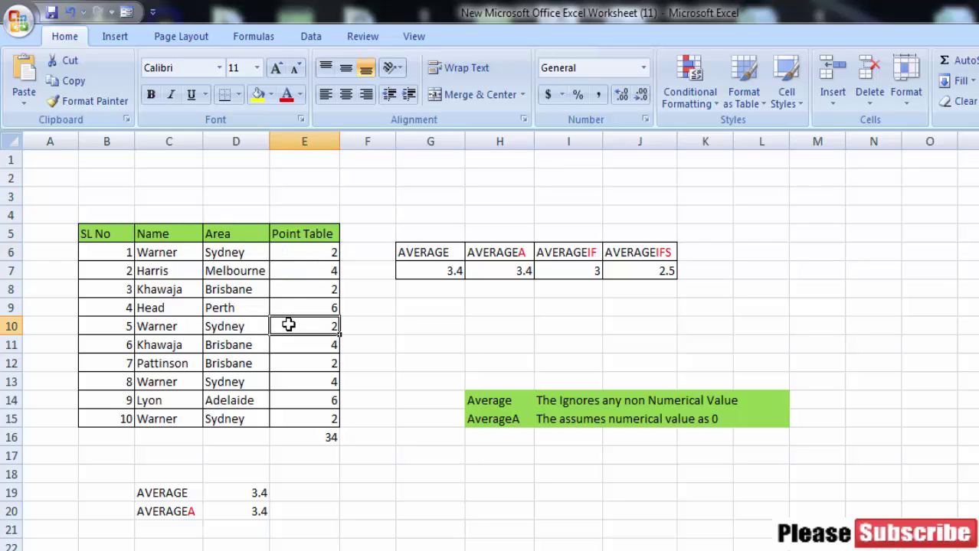
left_click(300, 383)
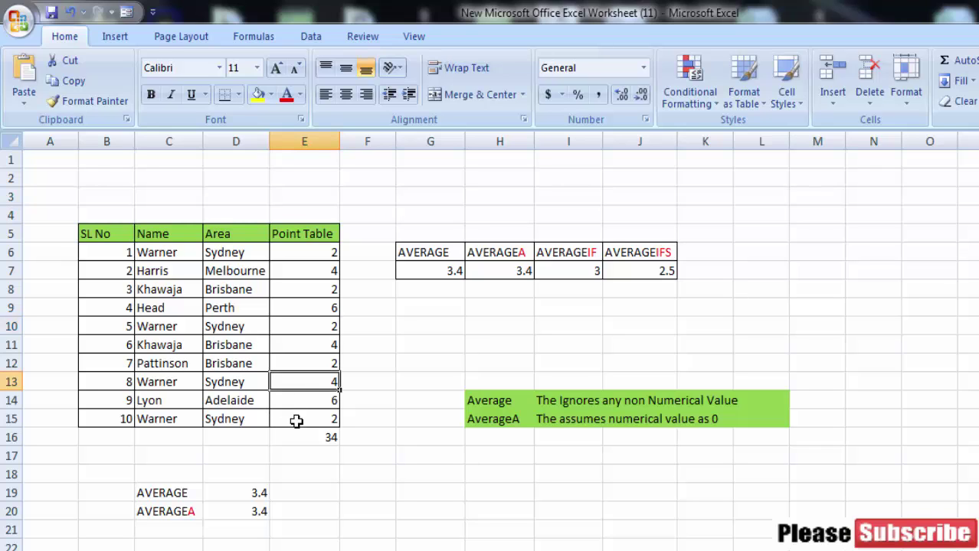
left_click(297, 420)
double_click(657, 274)
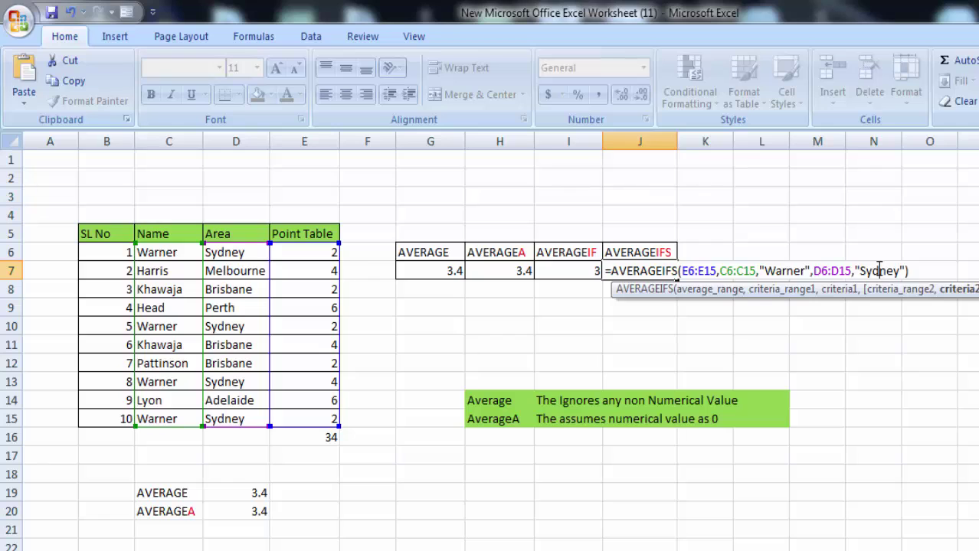
key("Return")
left_click(664, 270)
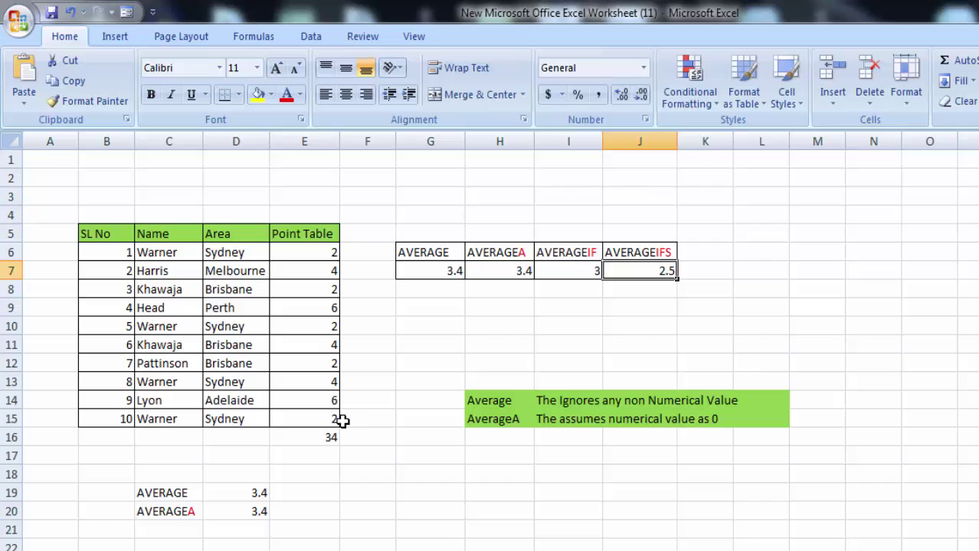
type("=AVERAGEIFS(E6:E15,C6:C15,\"Warner\",D6:D15,\"Sydney\")")
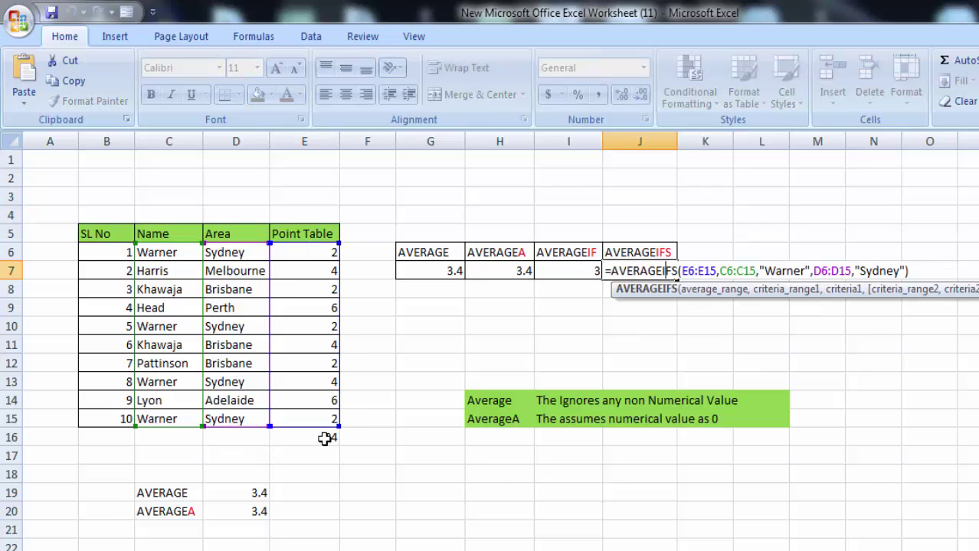
Step: Replace Sydney with Perth as Warner's area in D15
left_click(387, 481)
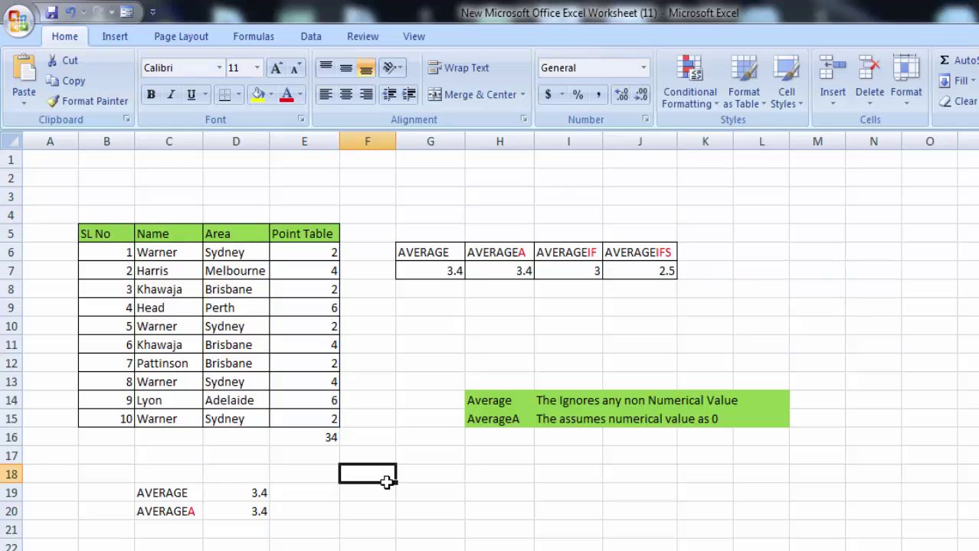
double_click(246, 418)
left_click_drag(245, 419, 184, 422)
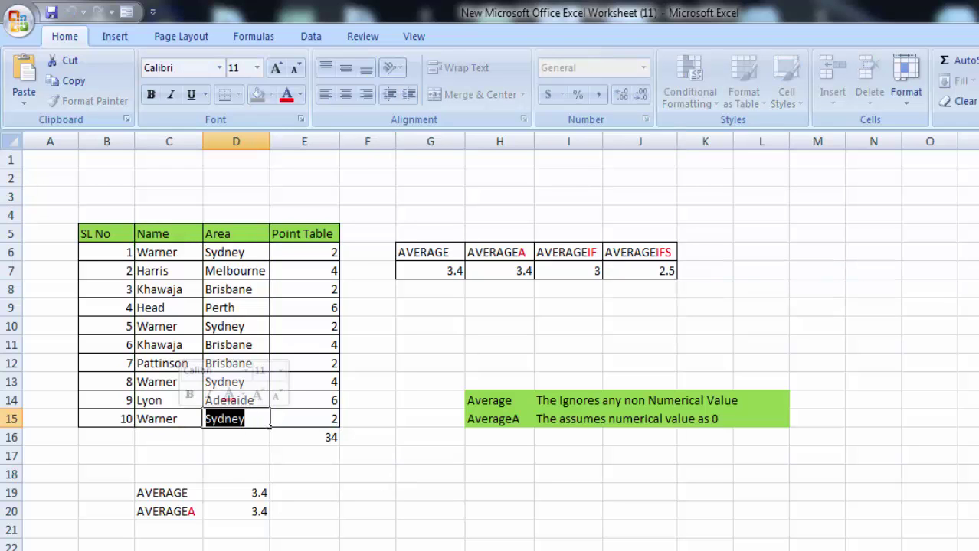
key("BackSpace")
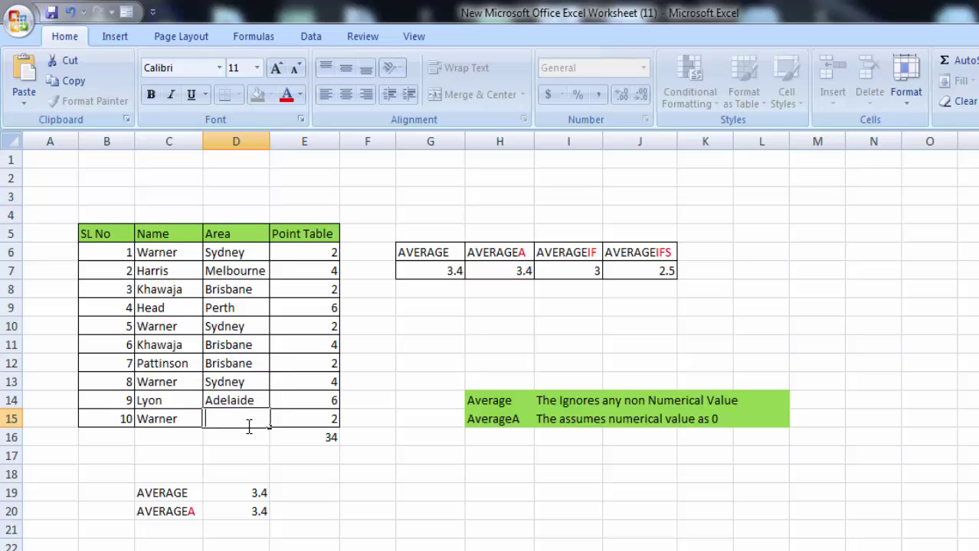
type("P")
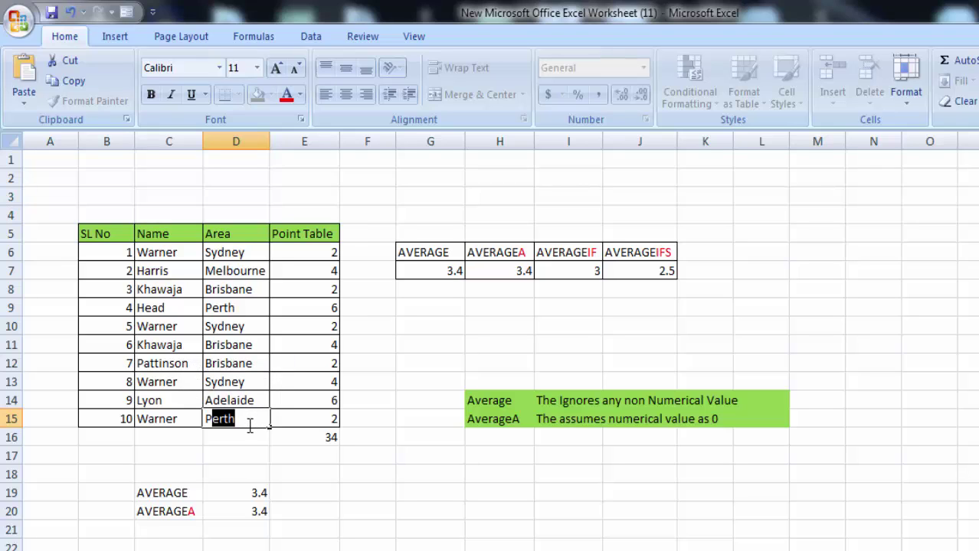
left_click(250, 419)
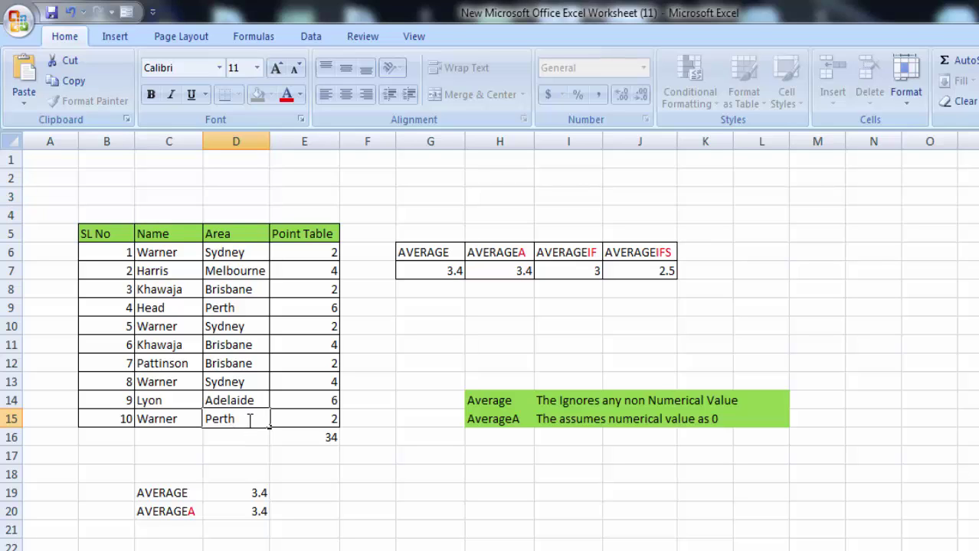
key("Return")
left_click(245, 418)
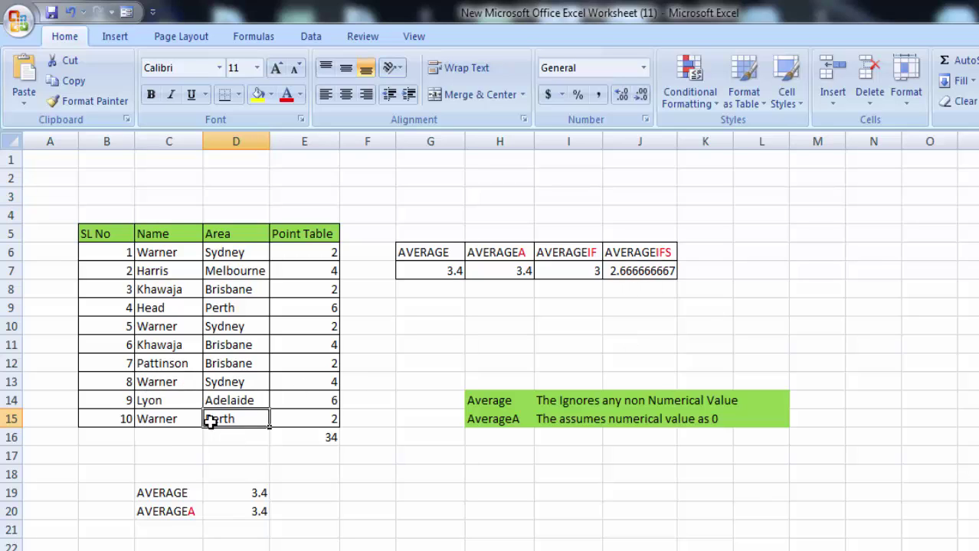
Step: Replace Sydney with Melbourne in D13, dropping the J7 AVERAGEIFS result to 2
left_click(234, 382)
double_click(235, 382)
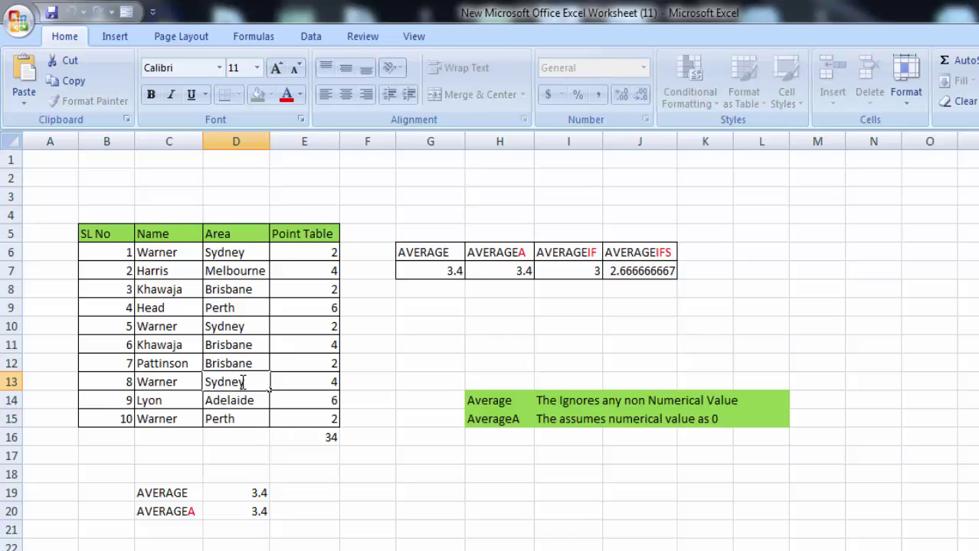
double_click(230, 381)
key("BackSpace")
type("N")
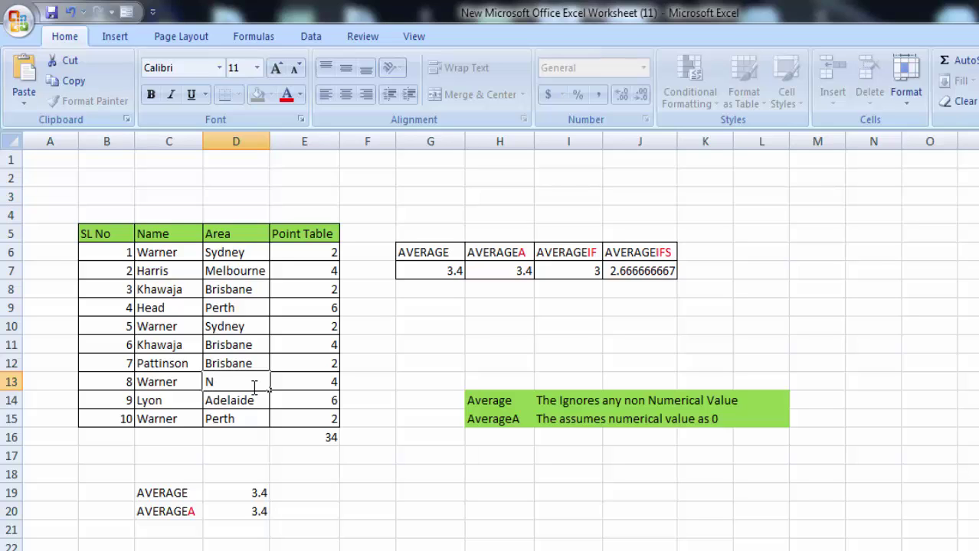
key("BackSpace")
type("Melbourne")
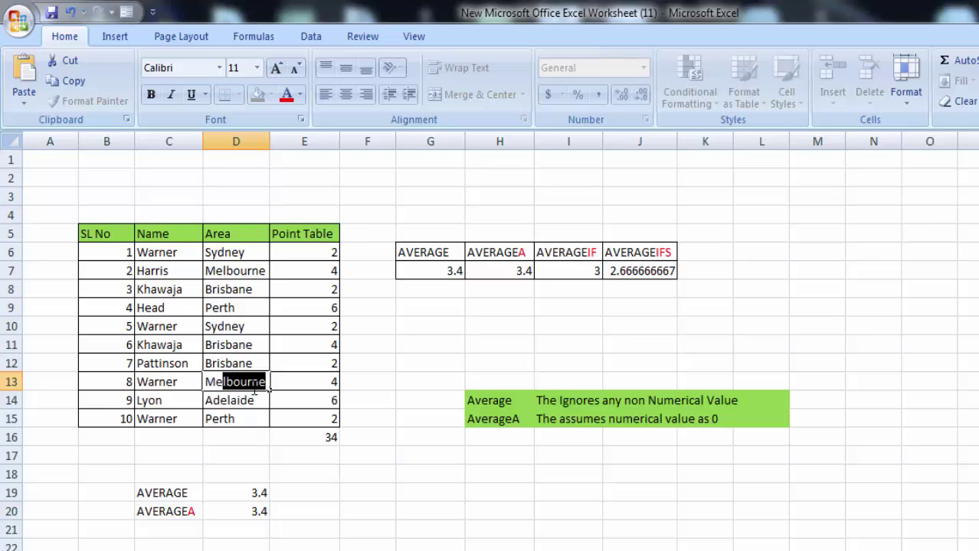
key("Return")
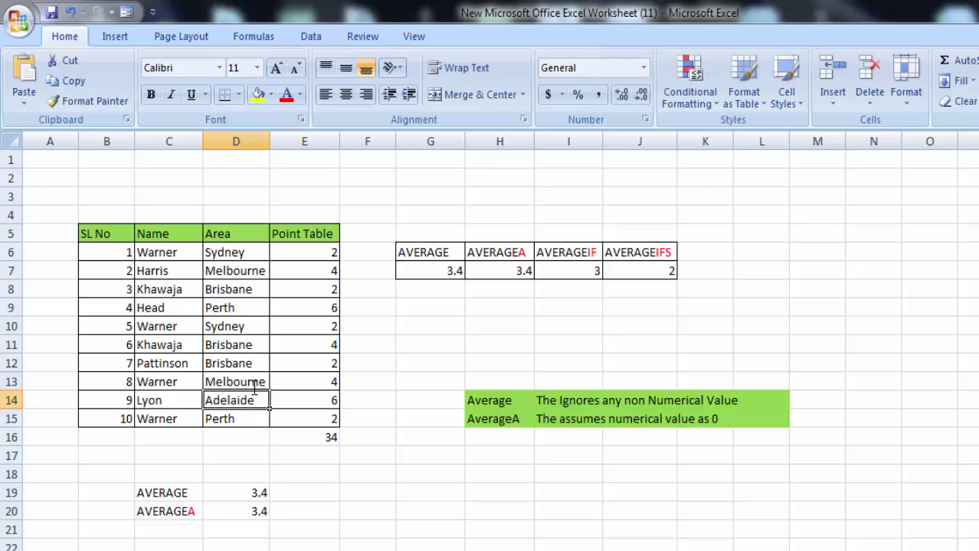
left_click(638, 274)
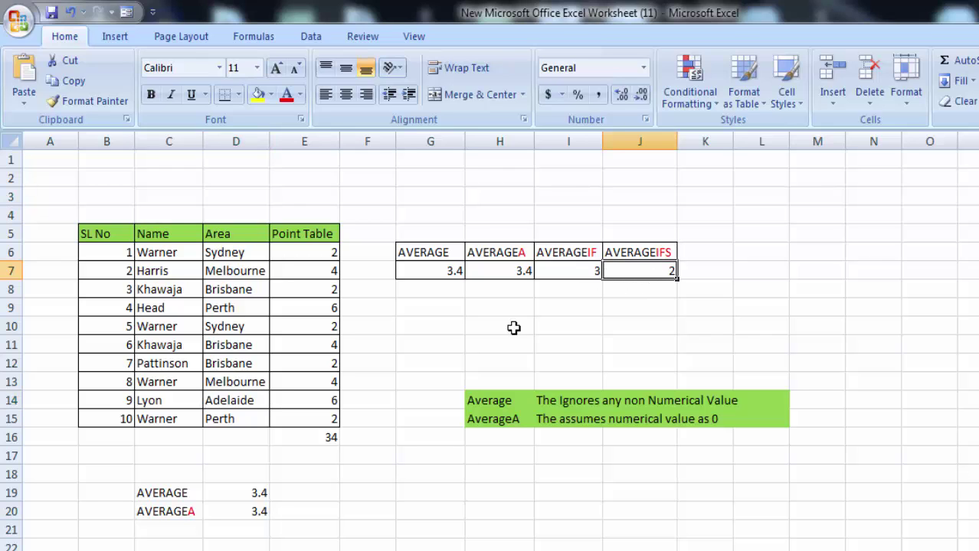
double_click(650, 274)
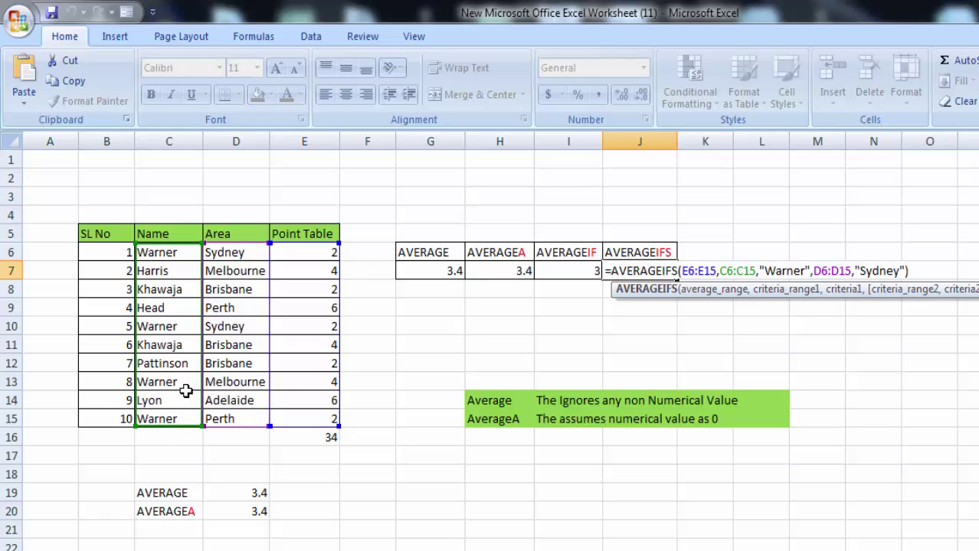
left_click(662, 362)
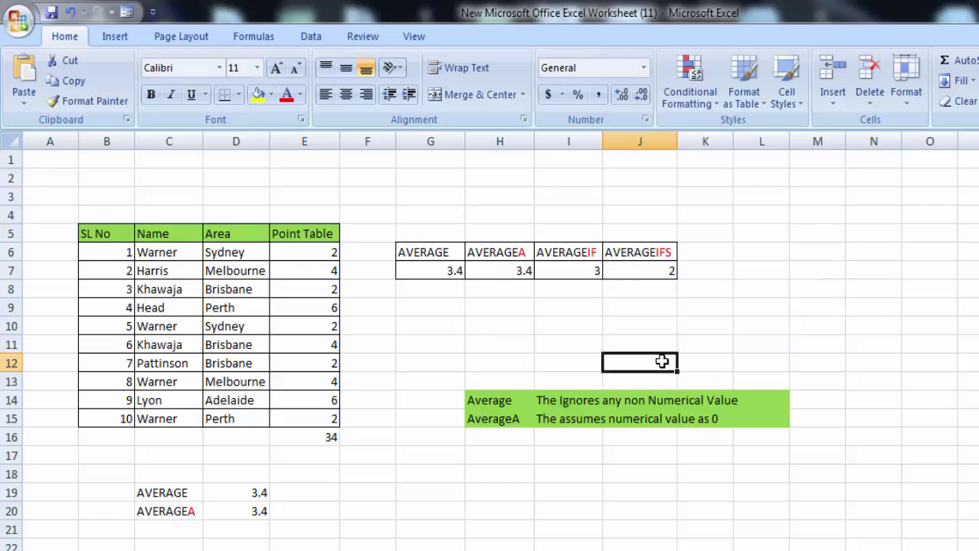